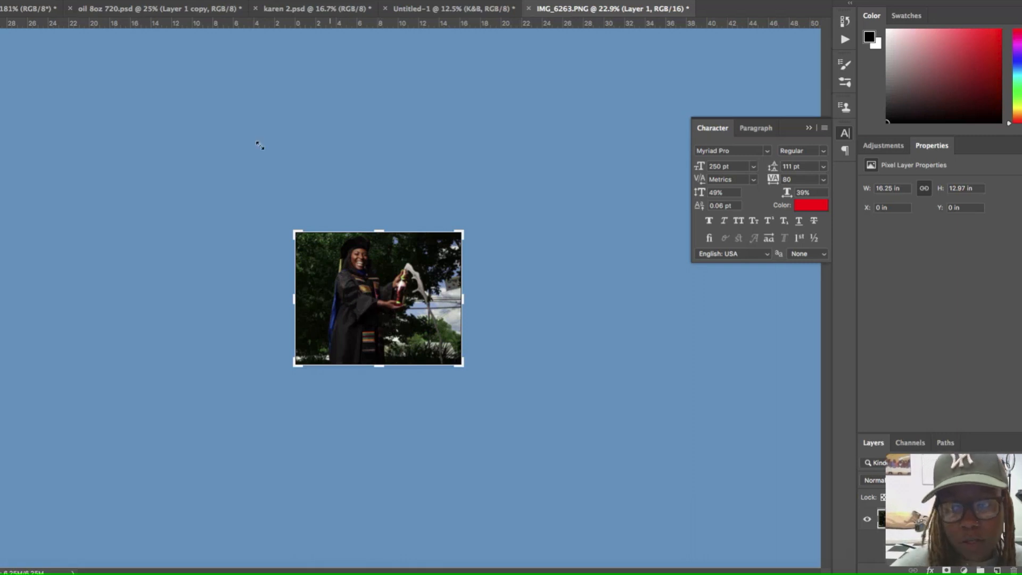
# - Resize the graduation photo to 12 inches wide at 300 pixels/inch, keeping its proportions
pyautogui.click(101, 0)
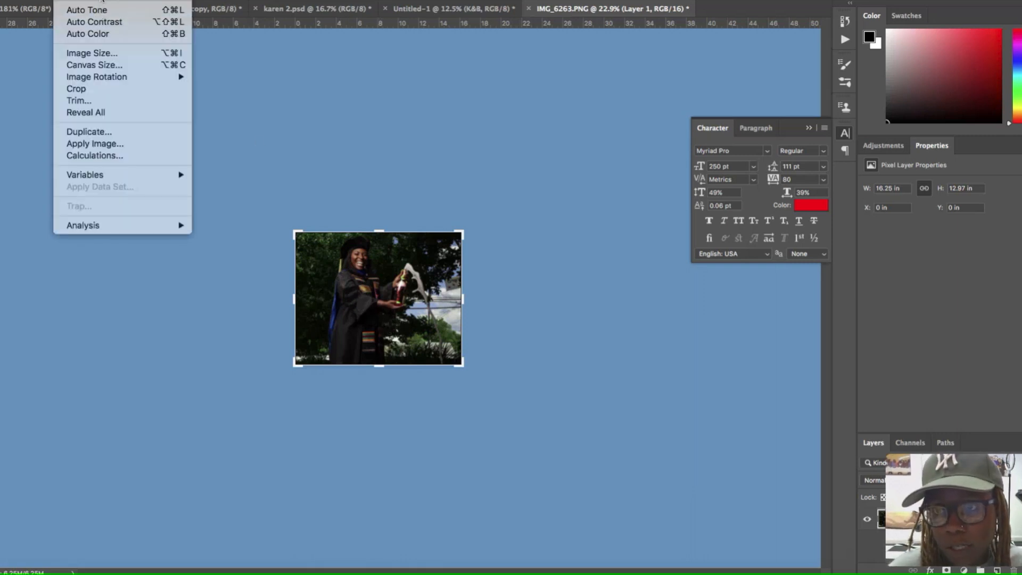
pyautogui.click(106, 49)
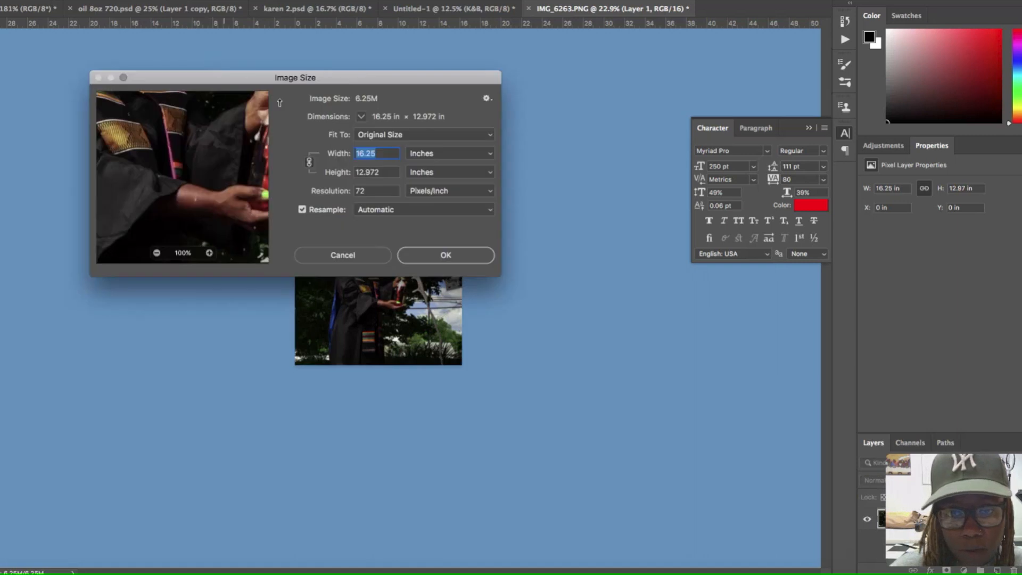
pyautogui.doubleClick(368, 190)
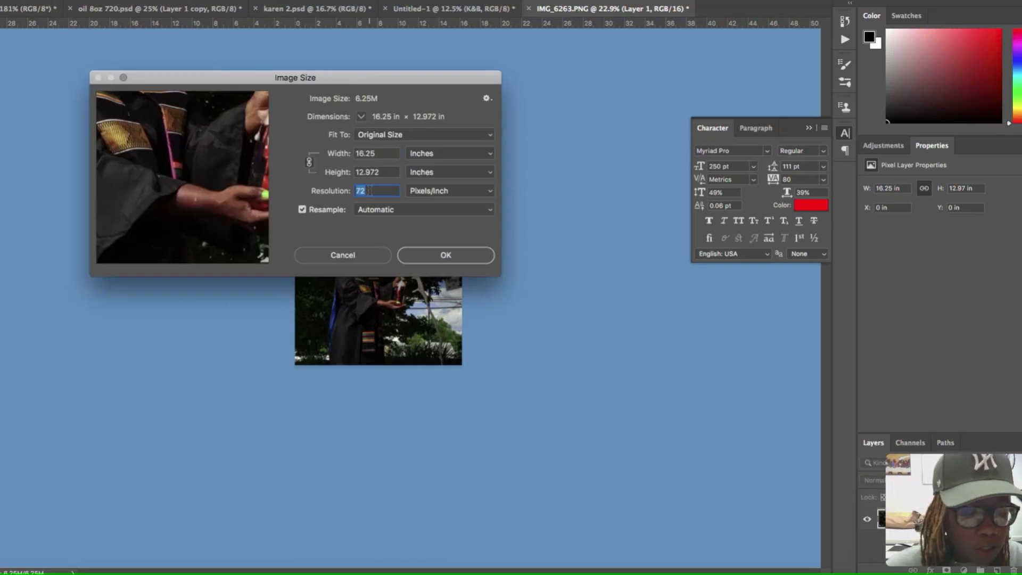
pyautogui.write('300')
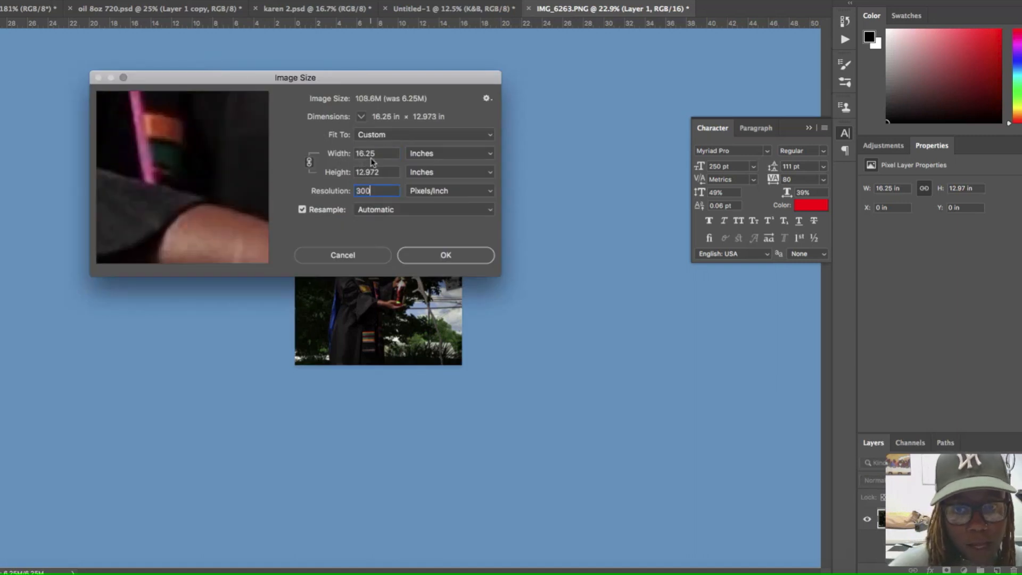
pyautogui.doubleClick(370, 154)
pyautogui.write('12')
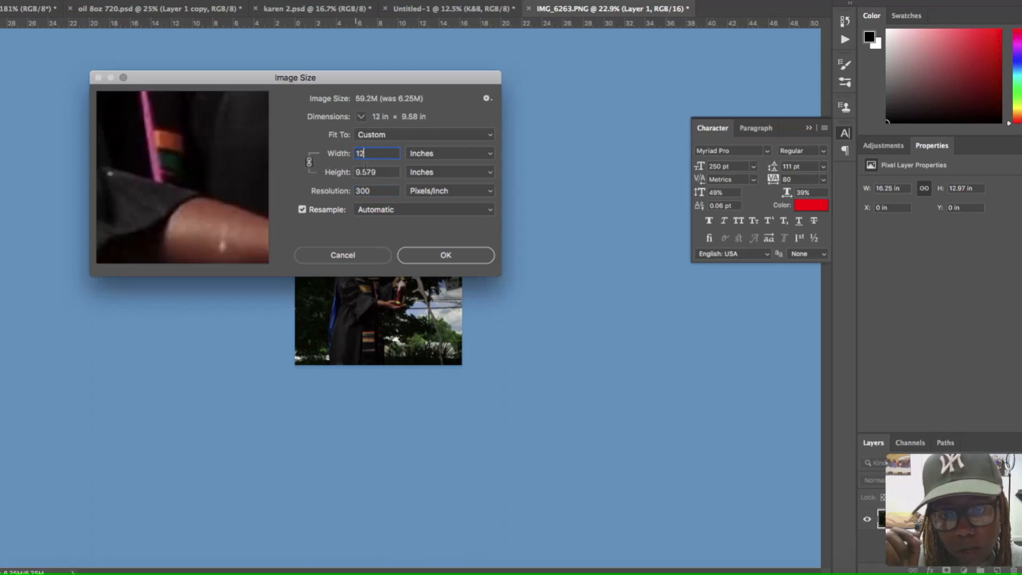
pyautogui.doubleClick(368, 173)
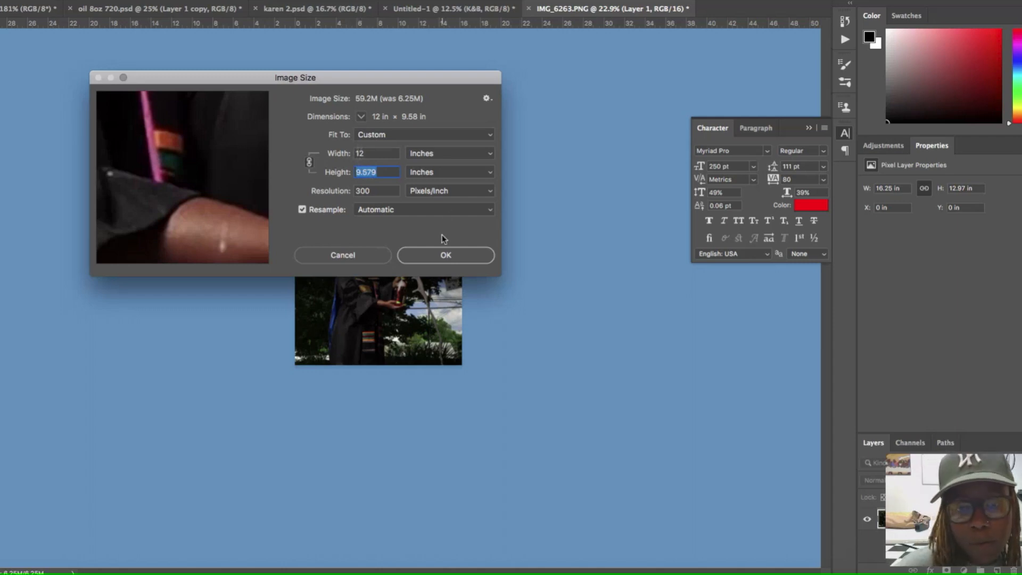
pyautogui.click(430, 250)
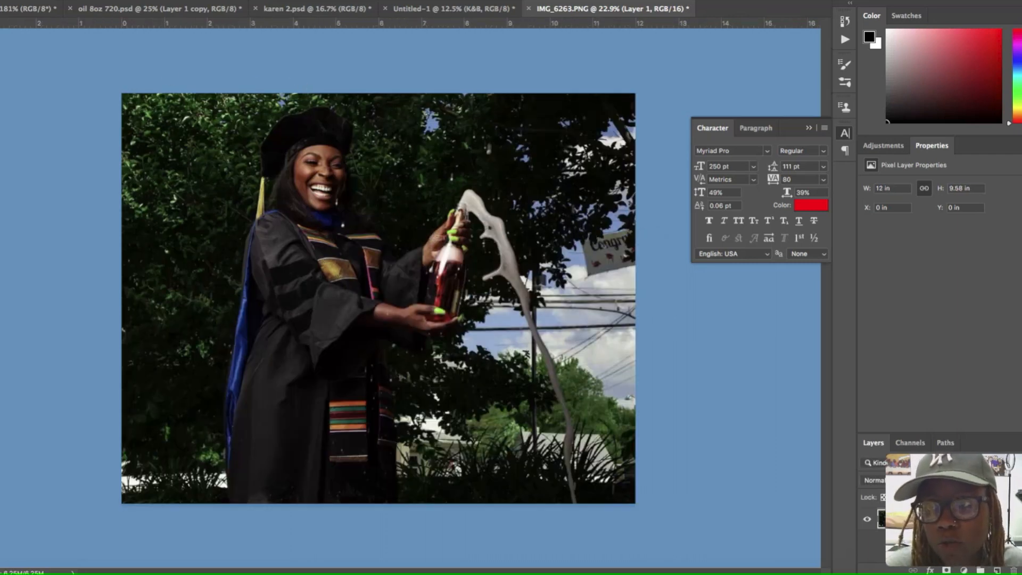
# - Create a new 12 x 9.579 inch RGB document at 300 pixels/inch with a black background
pyautogui.click(13, 0)
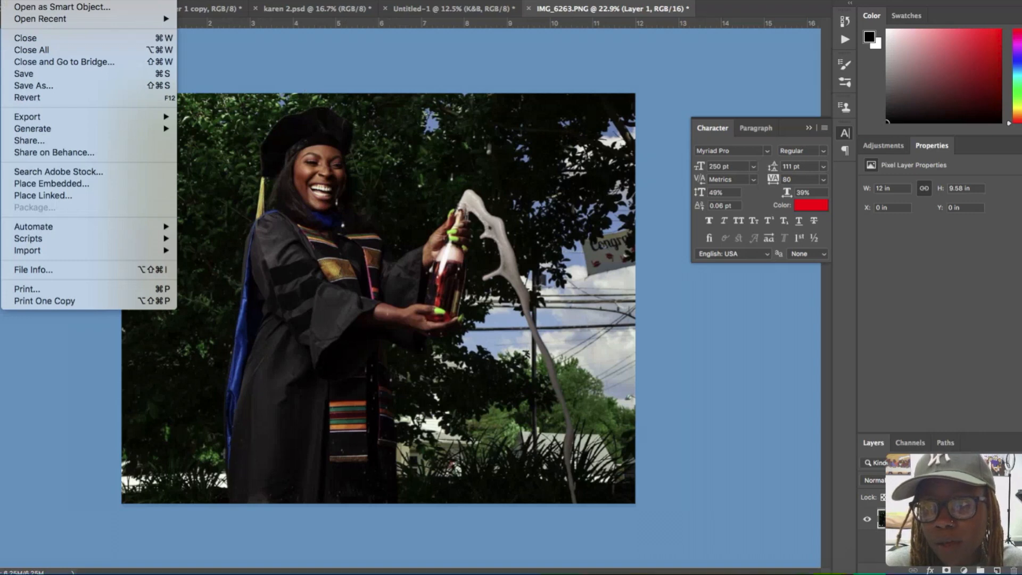
pyautogui.click(13, 0)
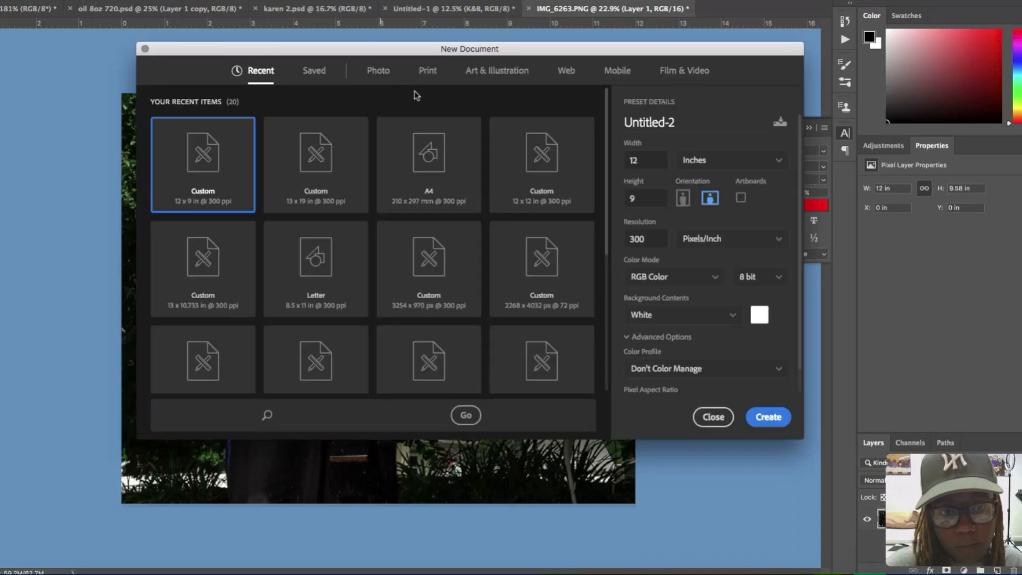
pyautogui.click(649, 196)
pyautogui.write('9.575')
pyautogui.press('BackSpace')
pyautogui.write('9')
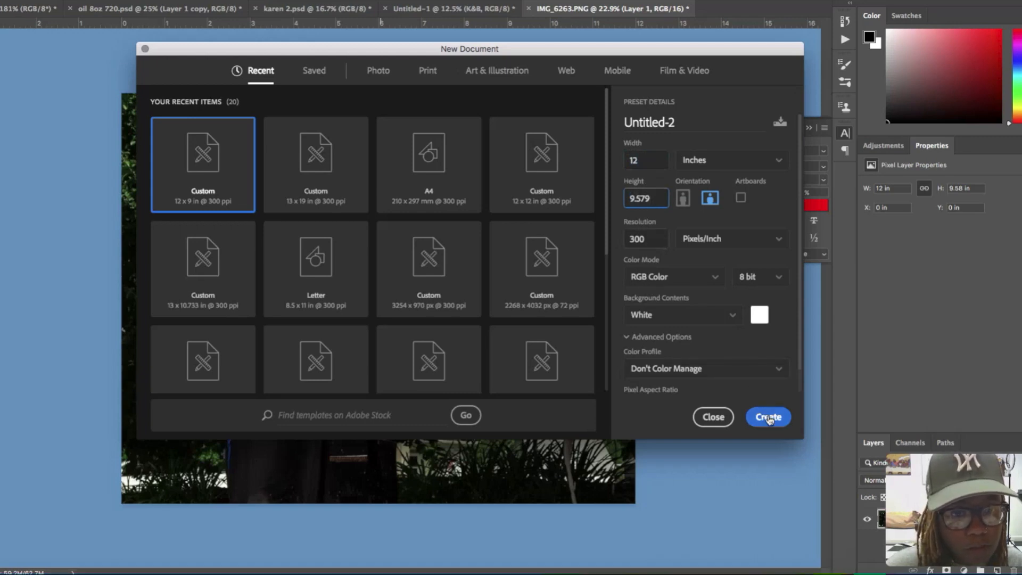
pyautogui.click(698, 320)
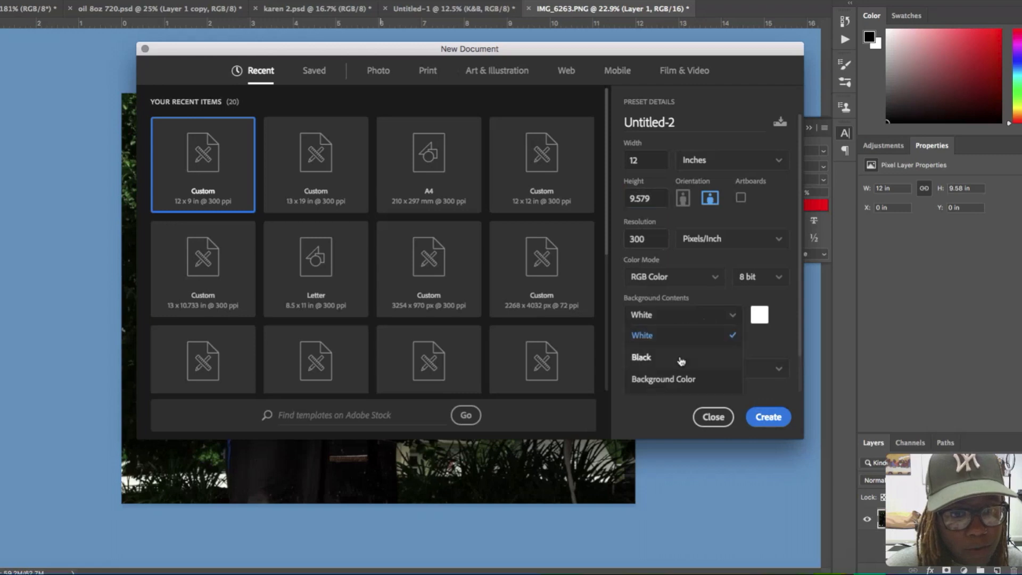
pyautogui.click(667, 355)
pyautogui.click(768, 416)
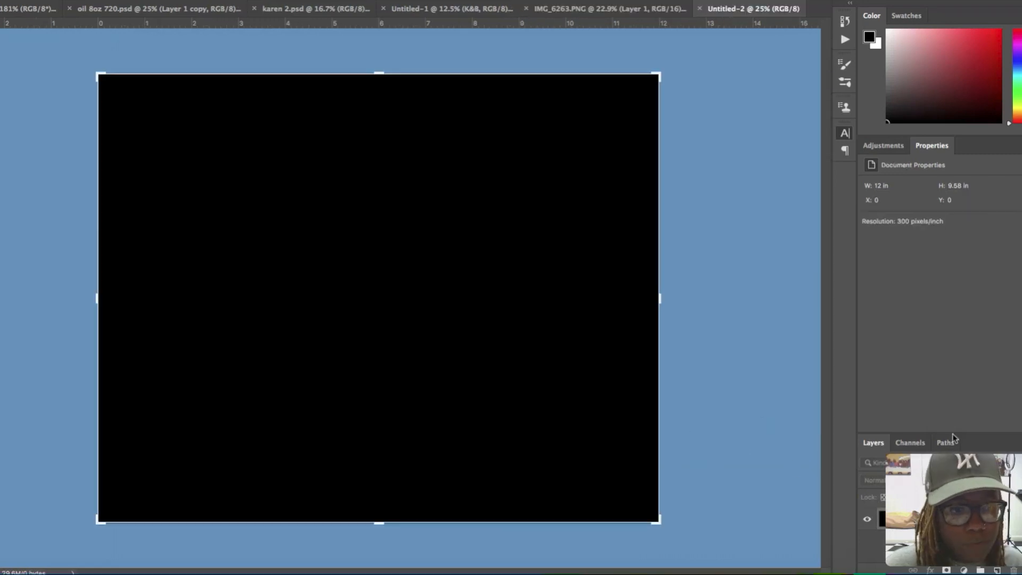
# - Place the photo from IMG_6263.PNG into the new black document, aligned to the canvas edges, and check the Snap option
pyautogui.moveTo(961, 451); pyautogui.dragTo(927, 298)
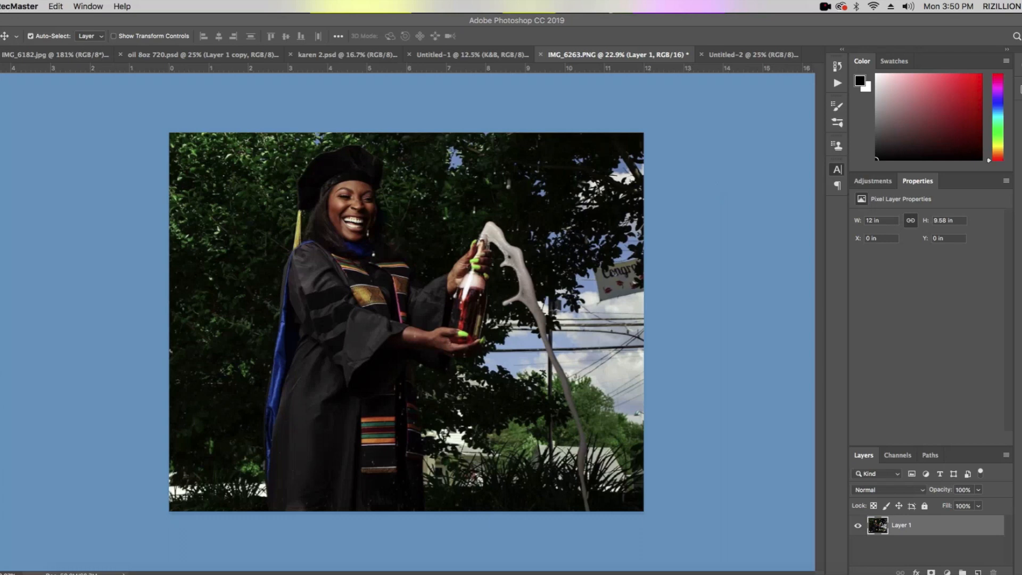
pyautogui.click(80, 137)
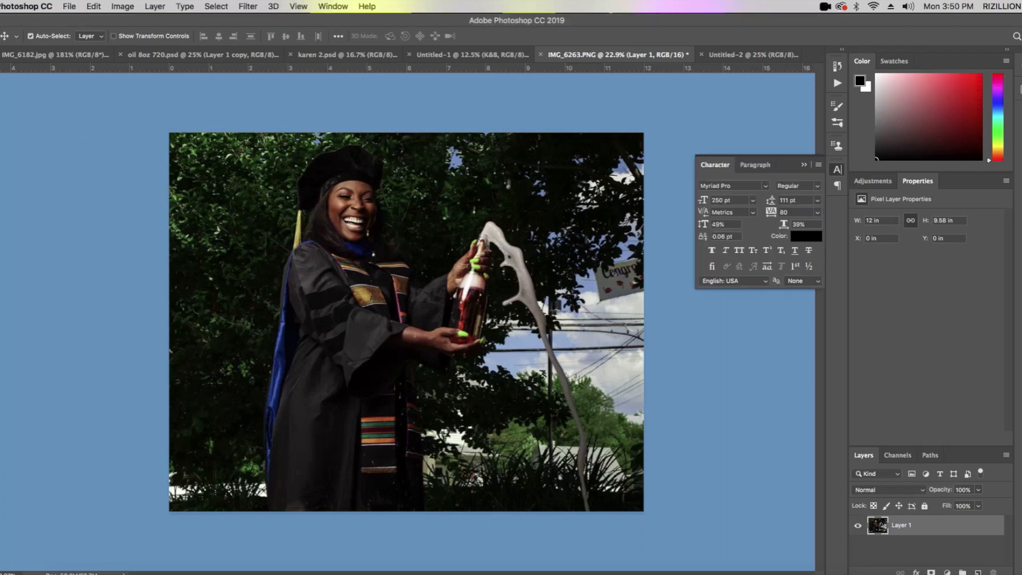
pyautogui.moveTo(453, 190); pyautogui.dragTo(391, 306)
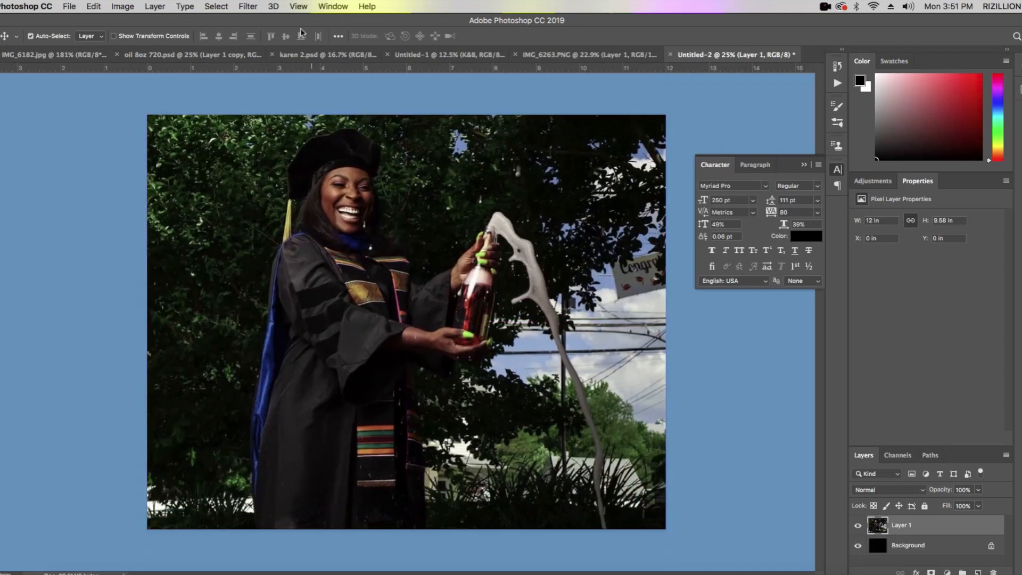
pyautogui.click(299, 6)
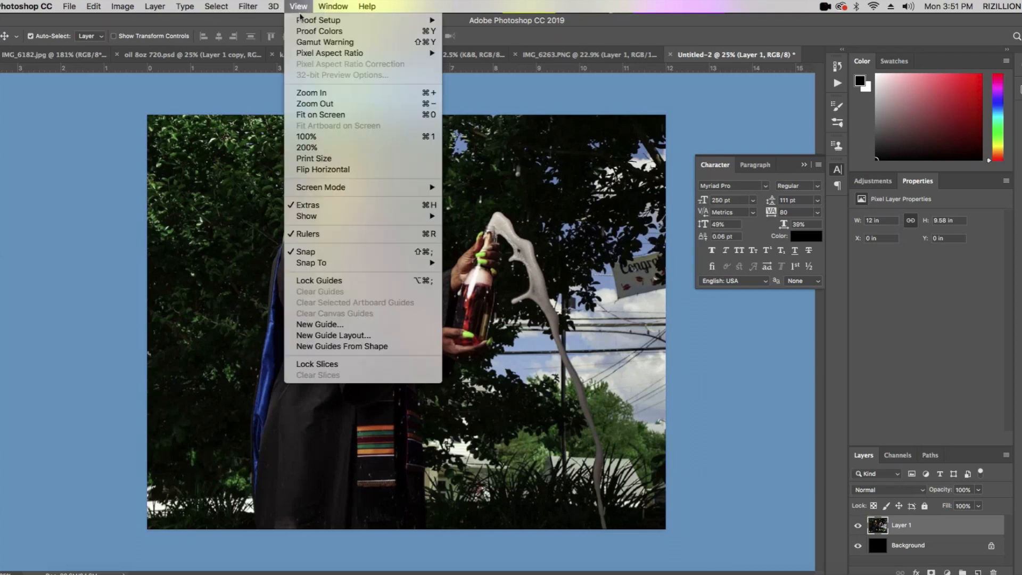
pyautogui.click(330, 253)
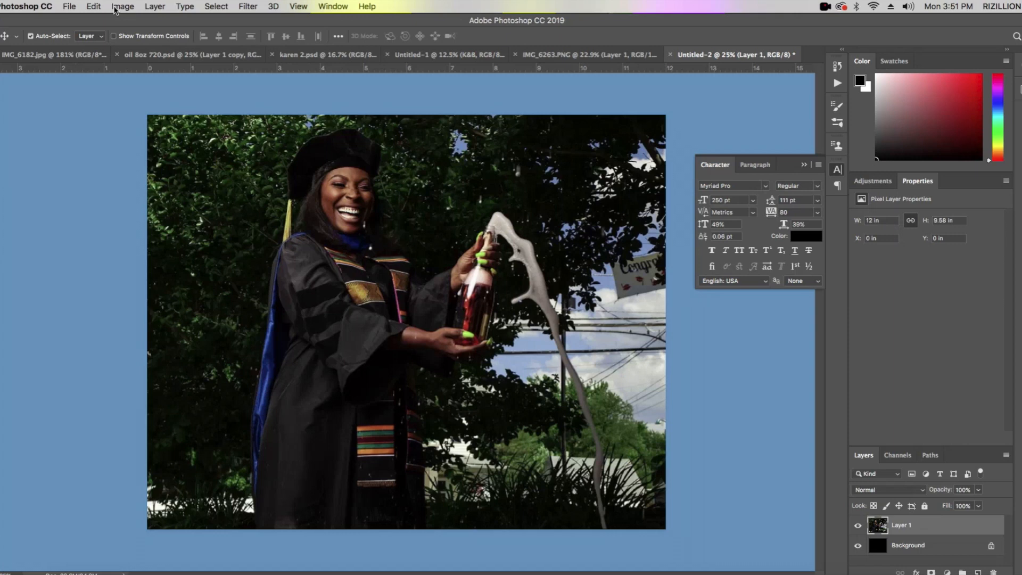
# - Convert the document's color mode to Grayscale without flattening the layers
pyautogui.click(114, 9)
pyautogui.moveTo(118, 20)
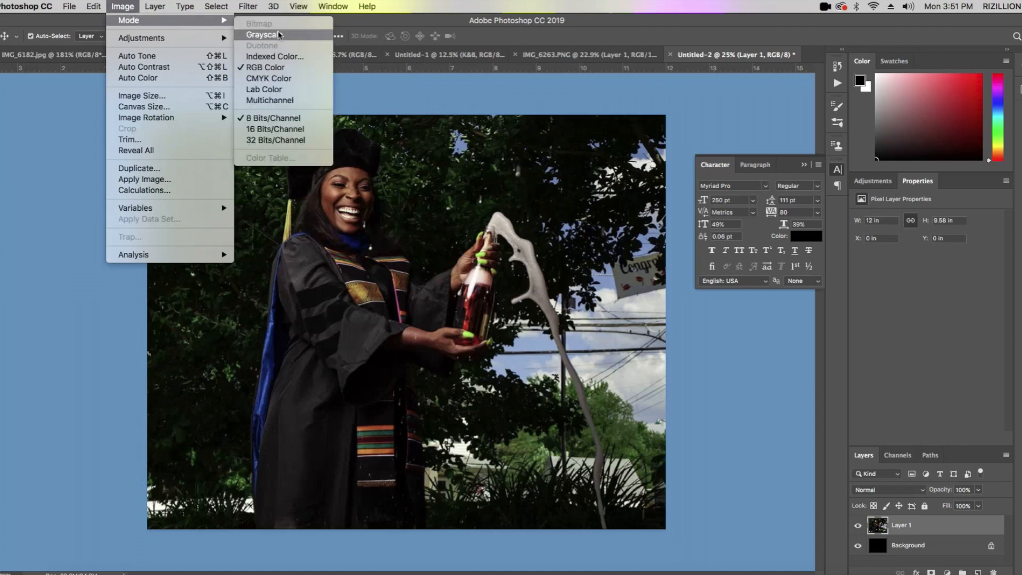
pyautogui.click(264, 35)
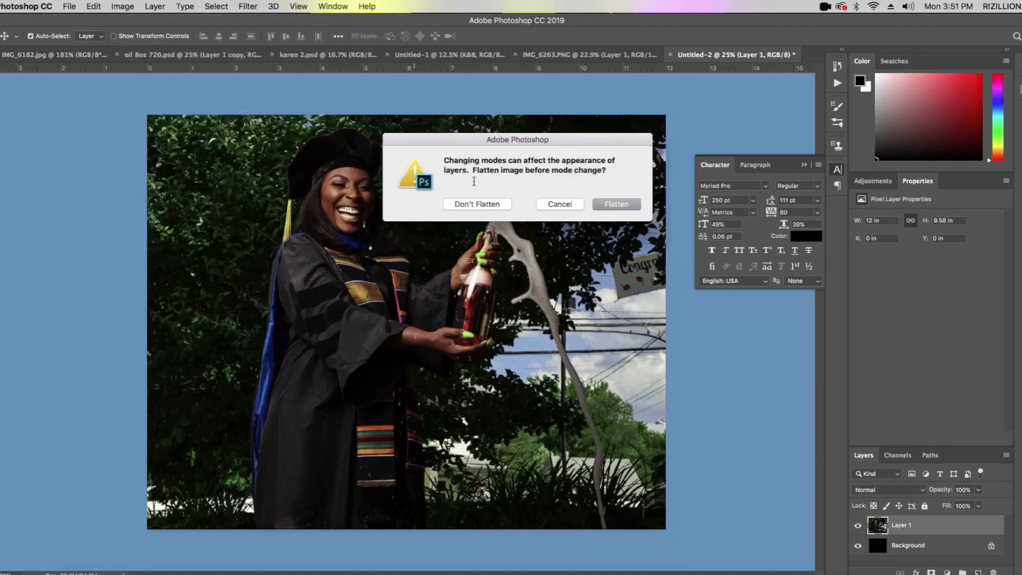
pyautogui.click(489, 204)
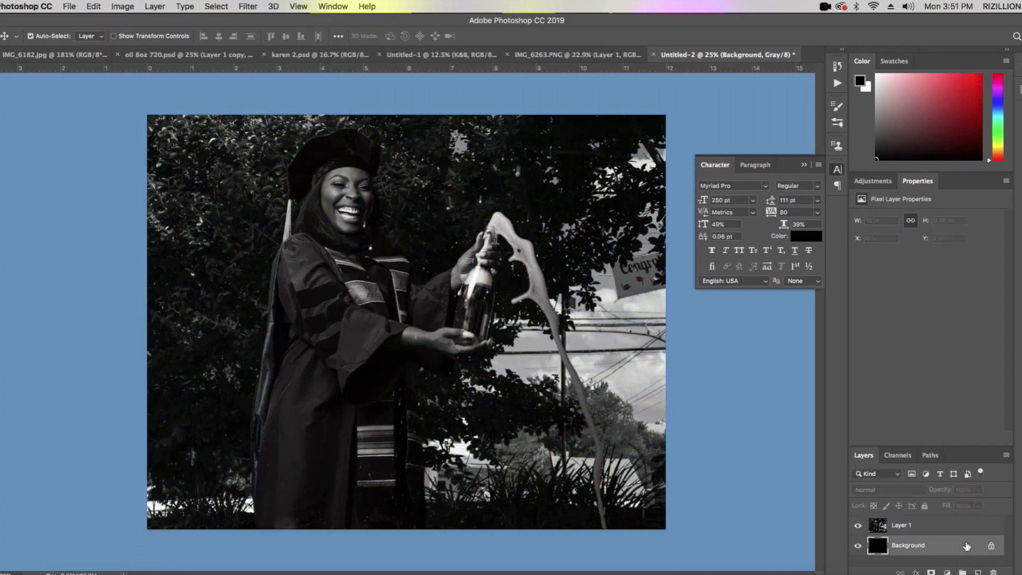
# - Convert the locked black Background into a regular layer
pyautogui.doubleClick(929, 544)
pyautogui.press('BackSpace')
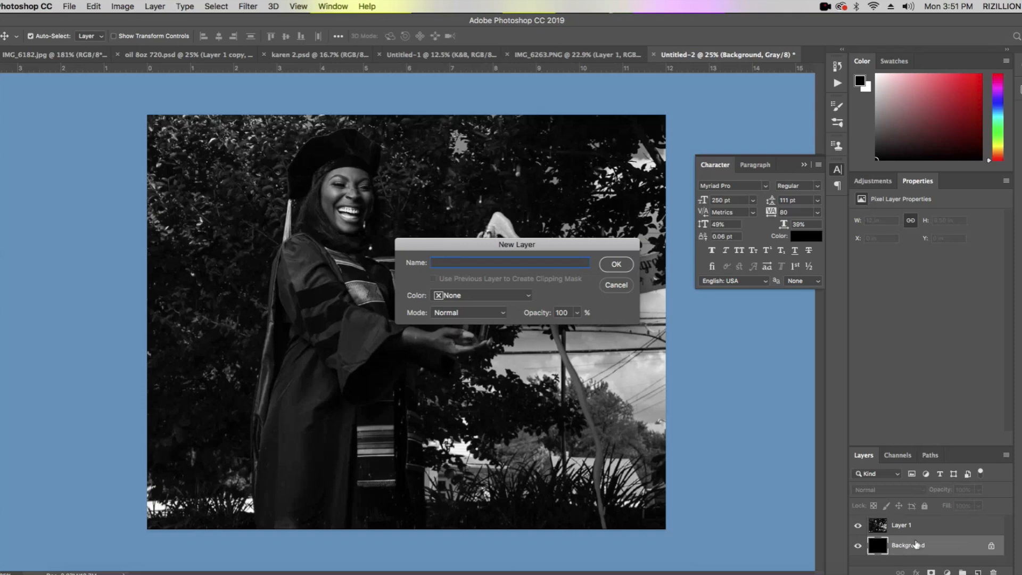
pyautogui.click(613, 267)
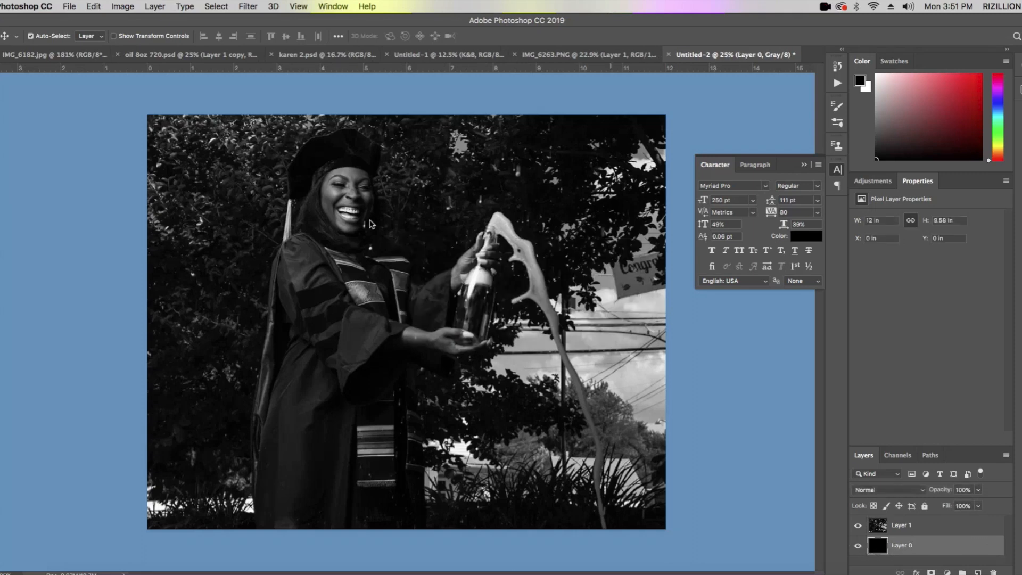
# - Flatten the photo layer and the black layer beneath it into a single image
pyautogui.click(916, 529)
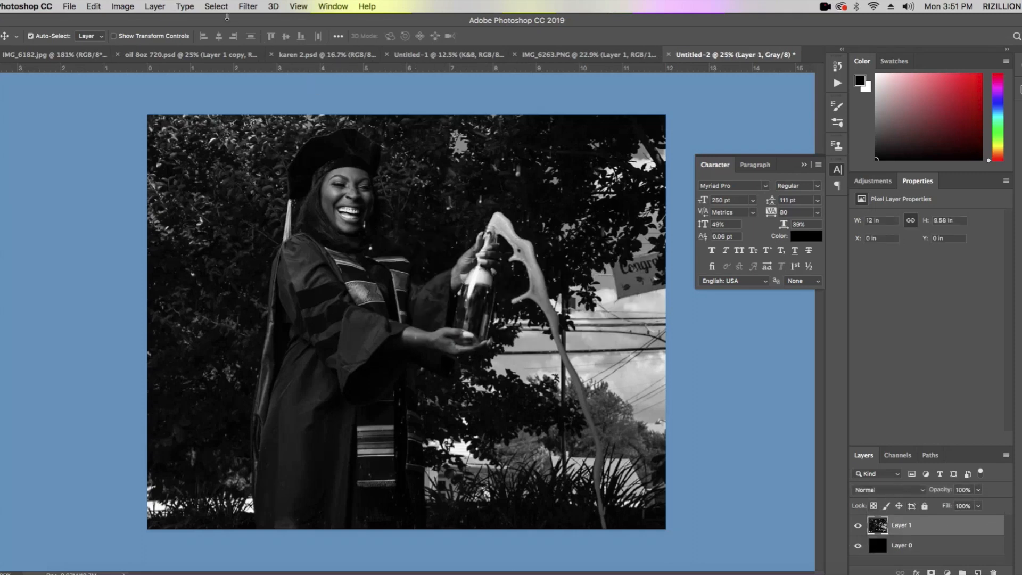
pyautogui.click(155, 7)
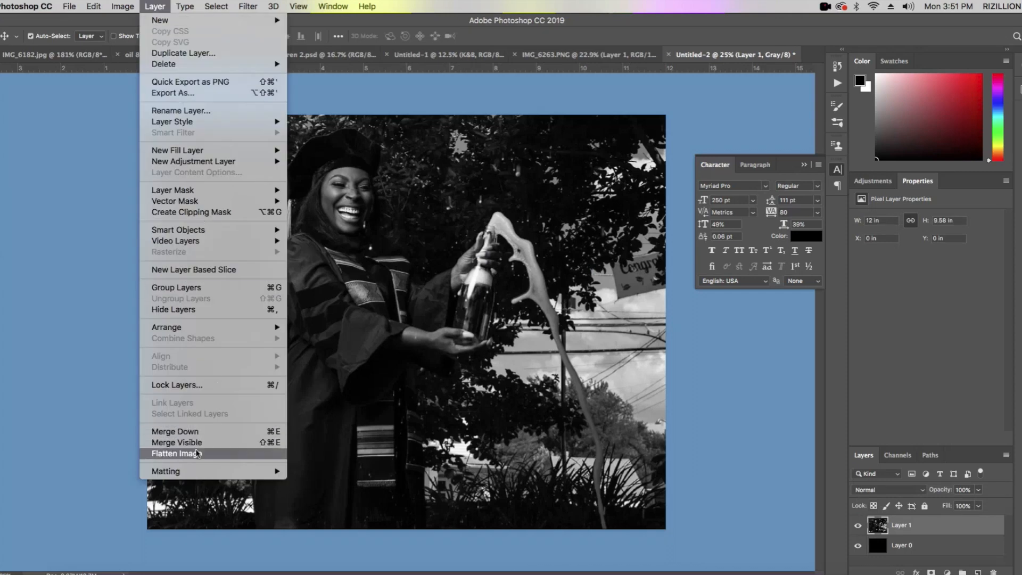
pyautogui.click(181, 454)
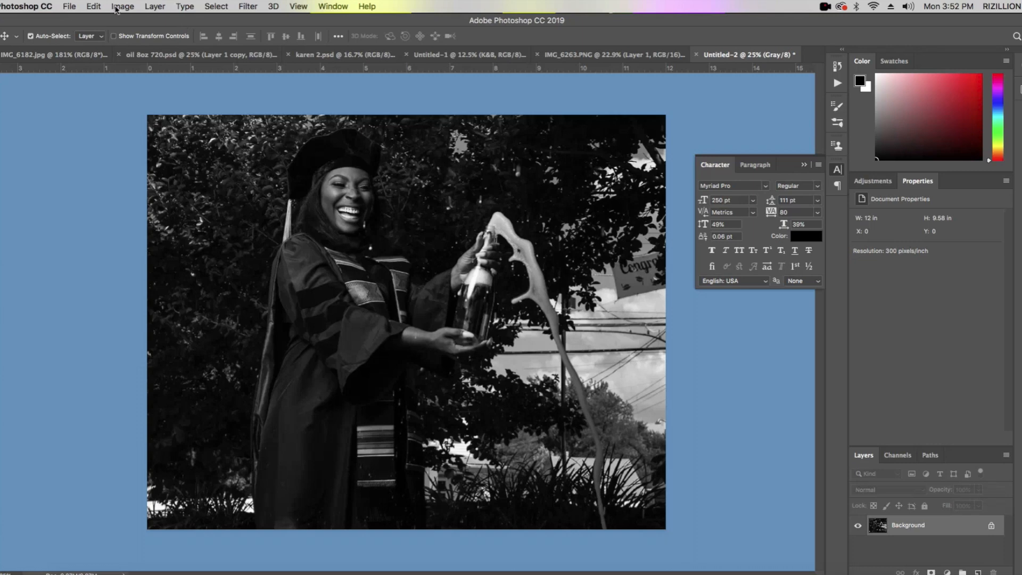
# - Adjust the flattened image with Levels, raising the midtones to about 1.42 and setting the black input level to 21
pyautogui.click(116, 8)
pyautogui.moveTo(127, 39)
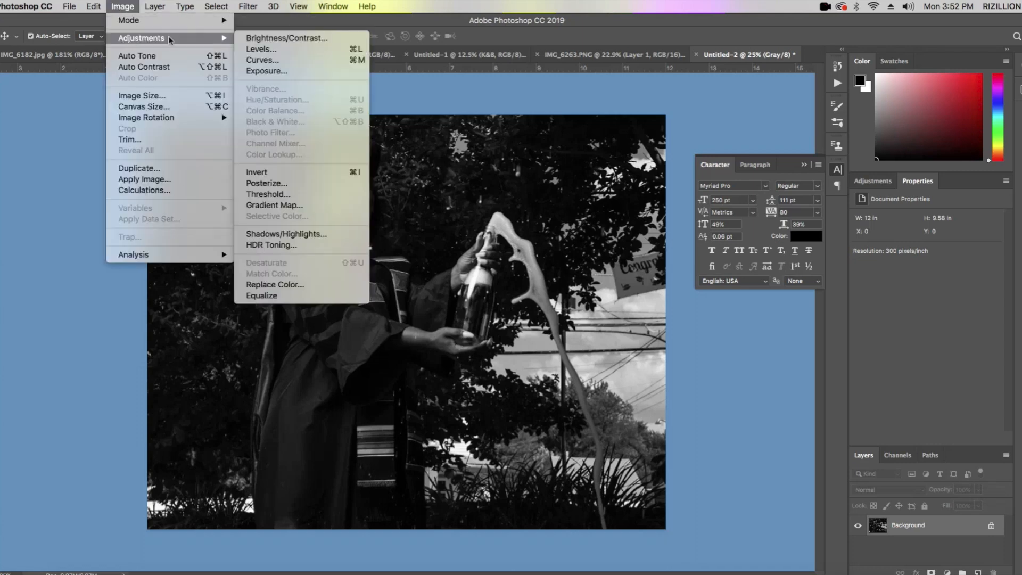
pyautogui.click(279, 51)
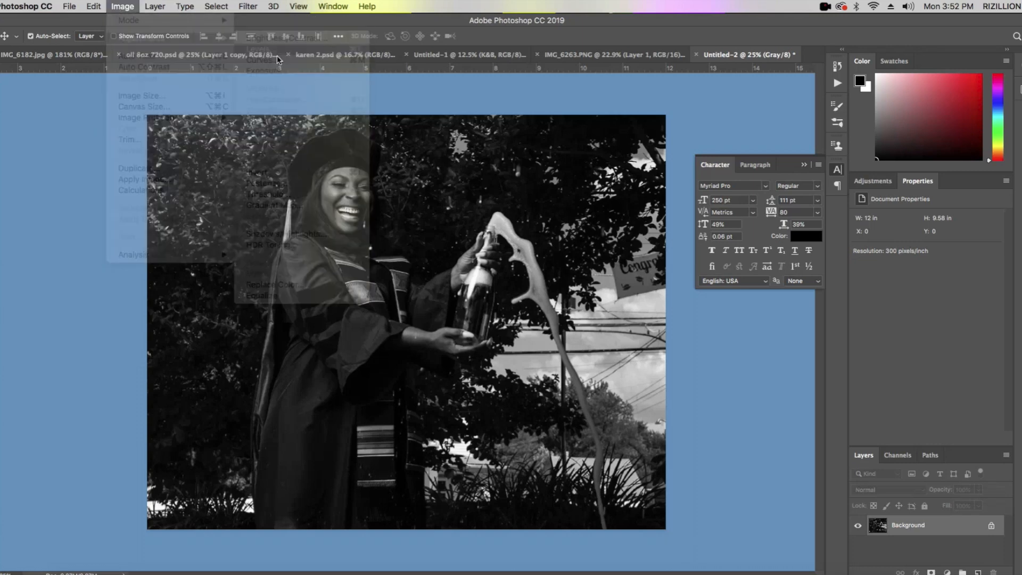
pyautogui.moveTo(905, 302)
pyautogui.mouseDown()
pyautogui.moveTo(885, 305)
pyautogui.moveTo(905, 303)
pyautogui.moveTo(894, 304)
pyautogui.mouseUp()
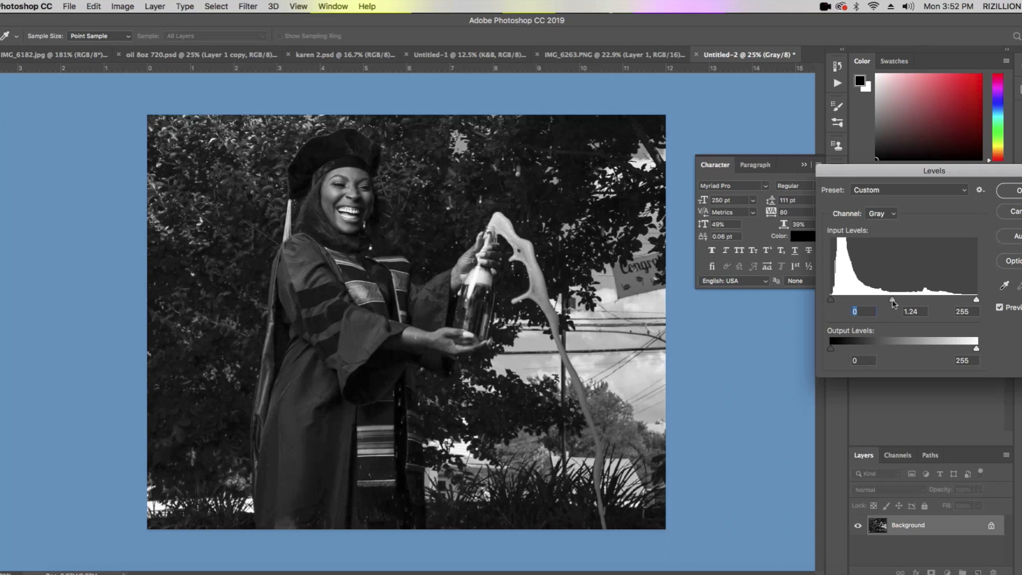
pyautogui.moveTo(893, 304); pyautogui.dragTo(825, 293)
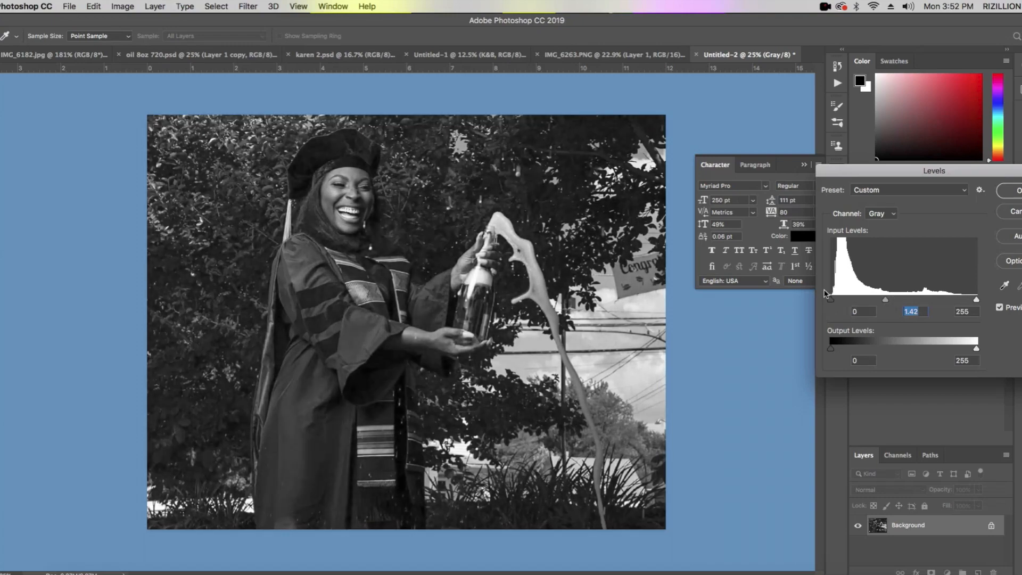
pyautogui.moveTo(833, 295); pyautogui.dragTo(844, 297)
pyautogui.click(843, 297)
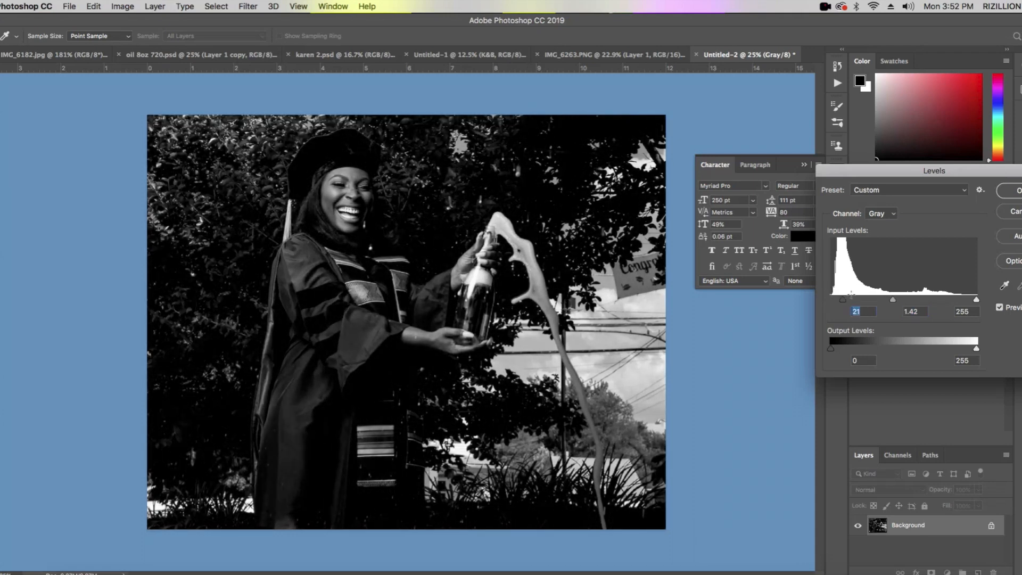
# - Raise the Levels midtones to about 2.15, lower the white input level to about 190, and apply the adjustment
pyautogui.moveTo(887, 302); pyautogui.dragTo(880, 301)
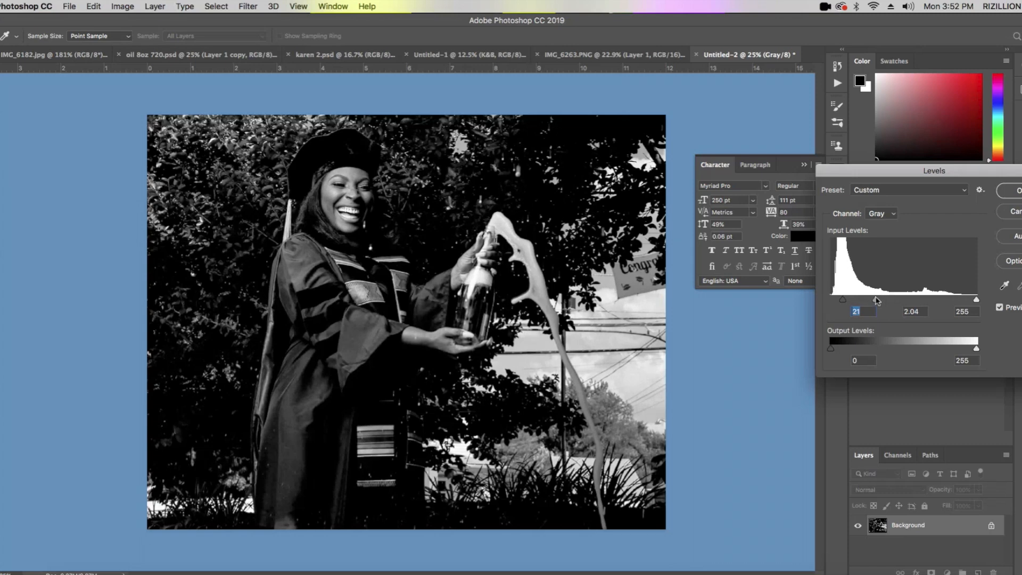
pyautogui.click(874, 300)
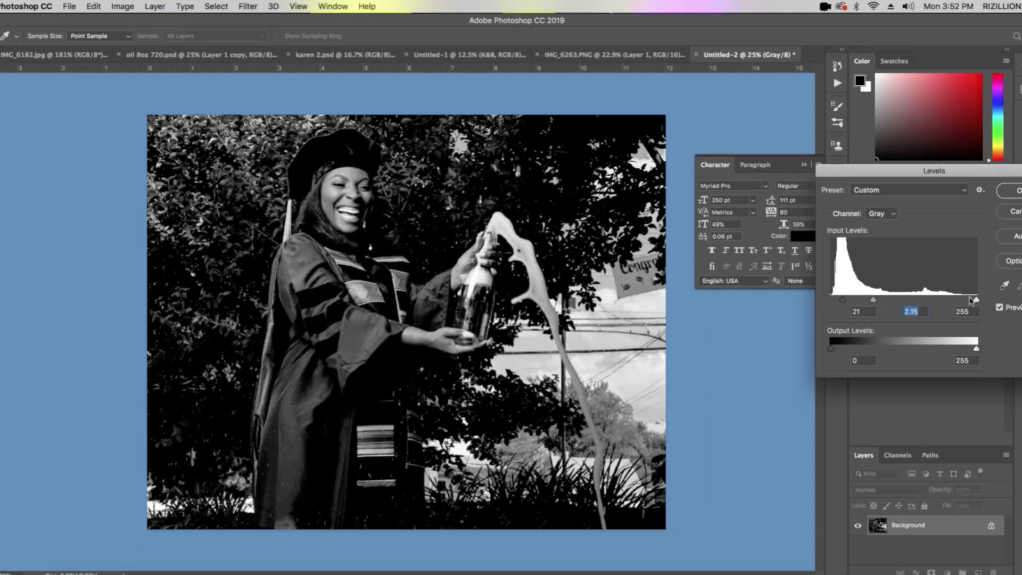
pyautogui.moveTo(976, 299); pyautogui.dragTo(964, 299)
pyautogui.moveTo(956, 299); pyautogui.dragTo(940, 301)
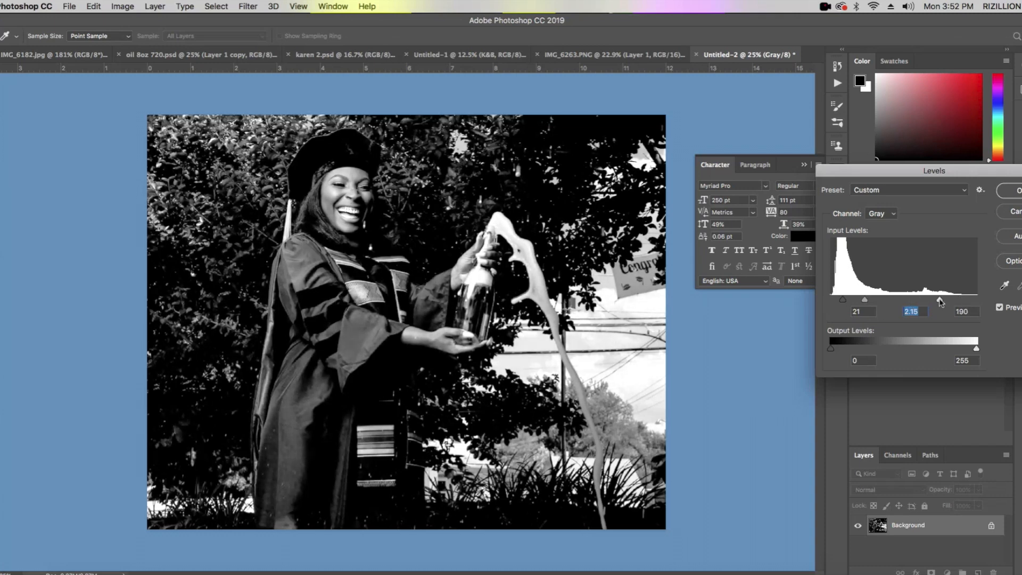
pyautogui.press('Tab')
pyautogui.click(1018, 190)
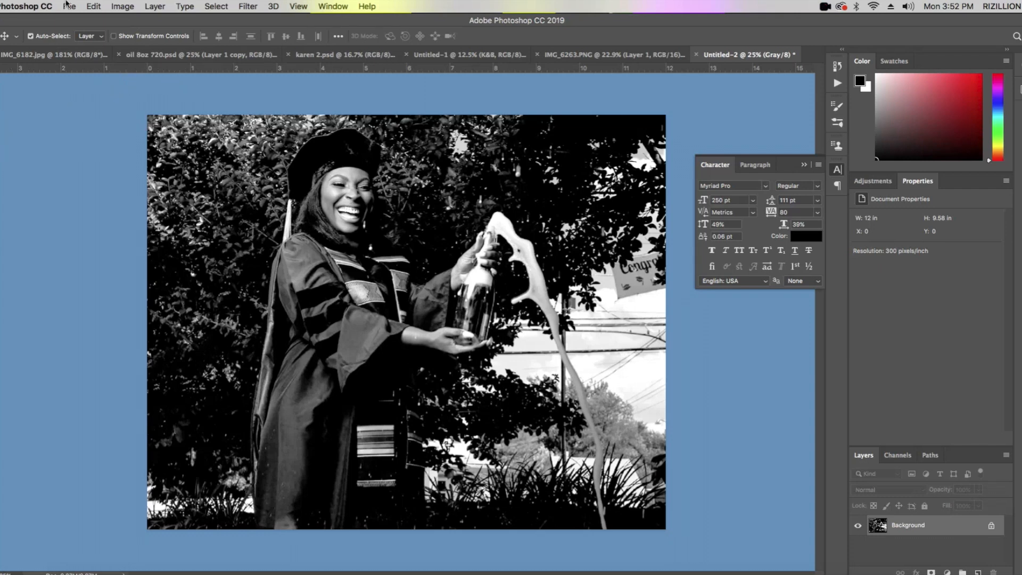
# - Convert the grayscale image to a 300 pixels/inch bitmap with a round halftone screen at 25 lines/inch and a 22.5-degree angle
pyautogui.click(116, 8)
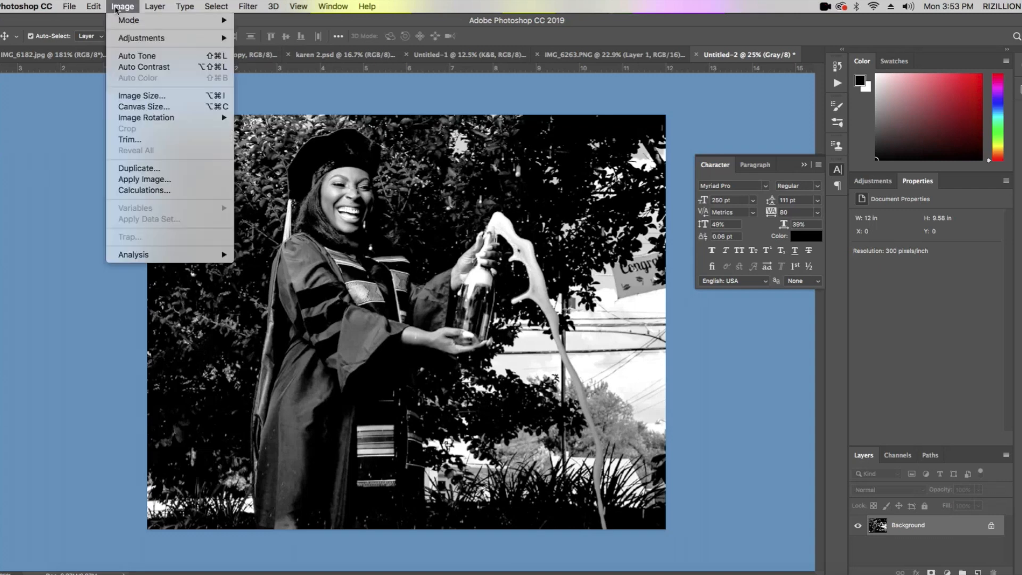
pyautogui.moveTo(122, 21)
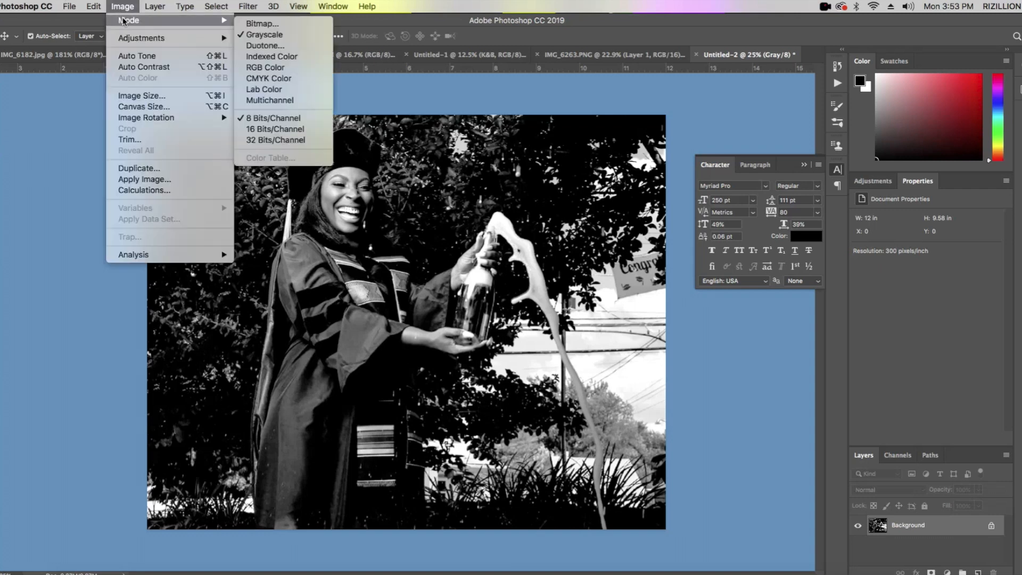
pyautogui.click(262, 24)
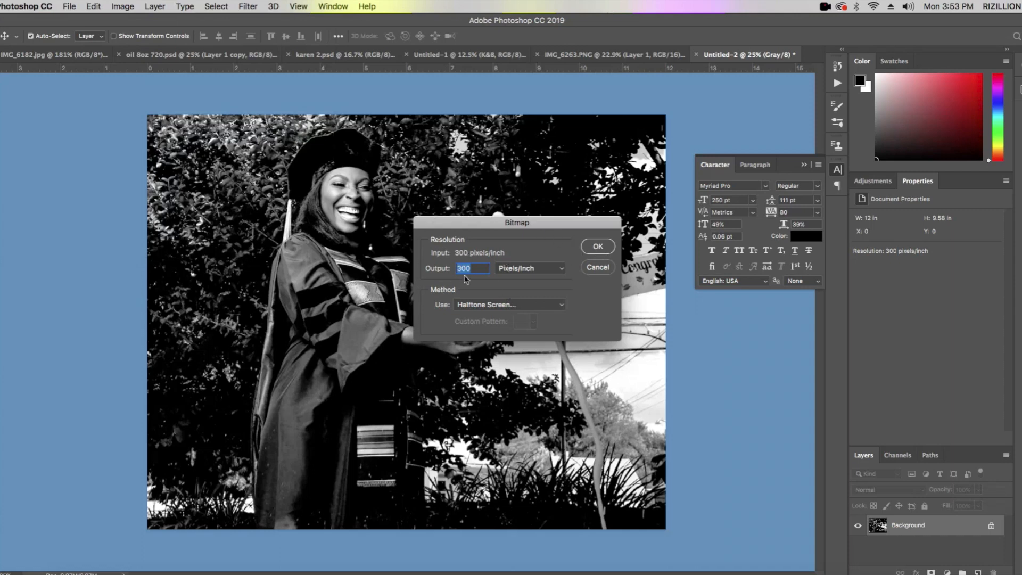
pyautogui.click(489, 306)
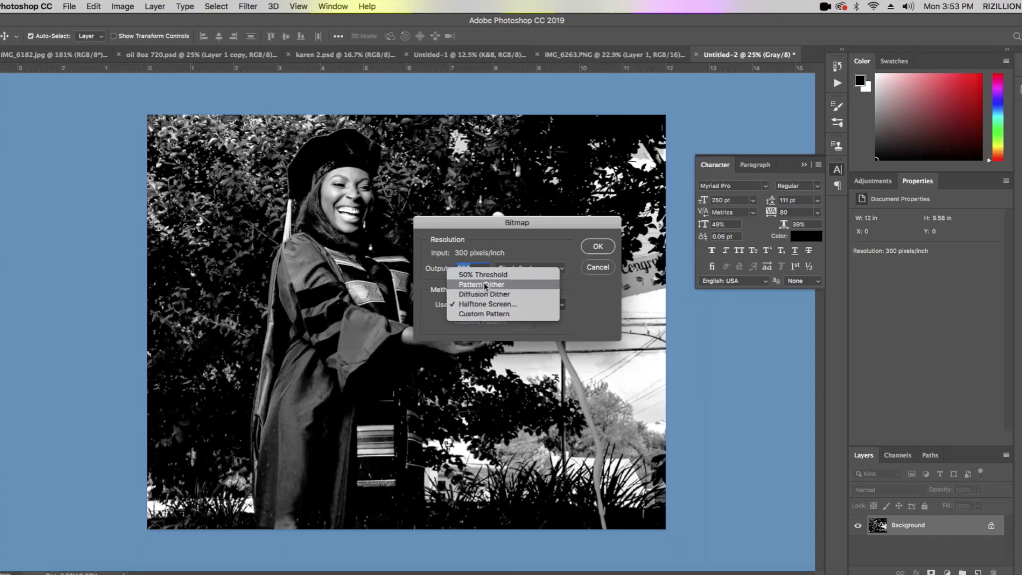
pyautogui.click(485, 305)
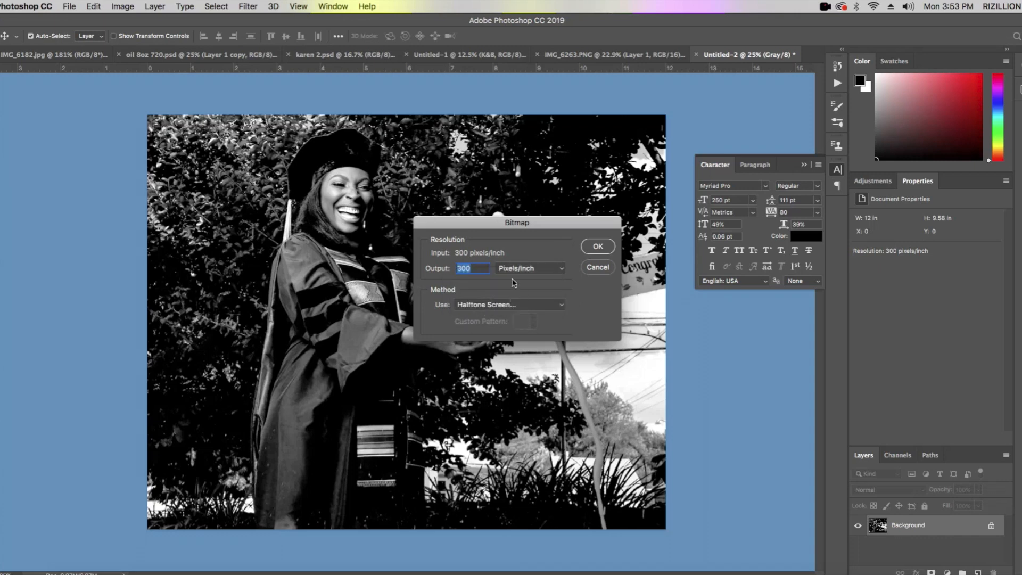
pyautogui.click(596, 248)
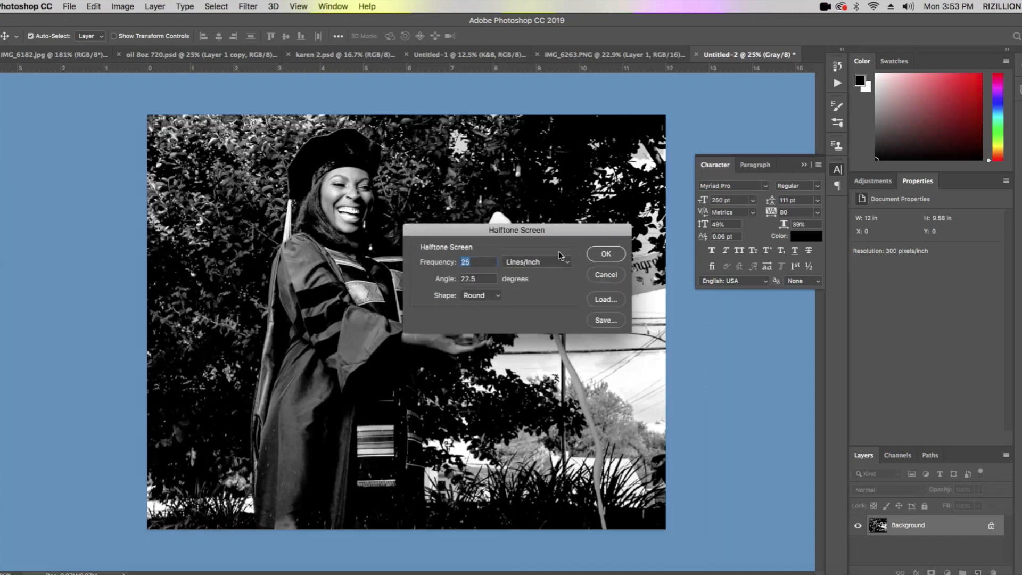
pyautogui.click(614, 257)
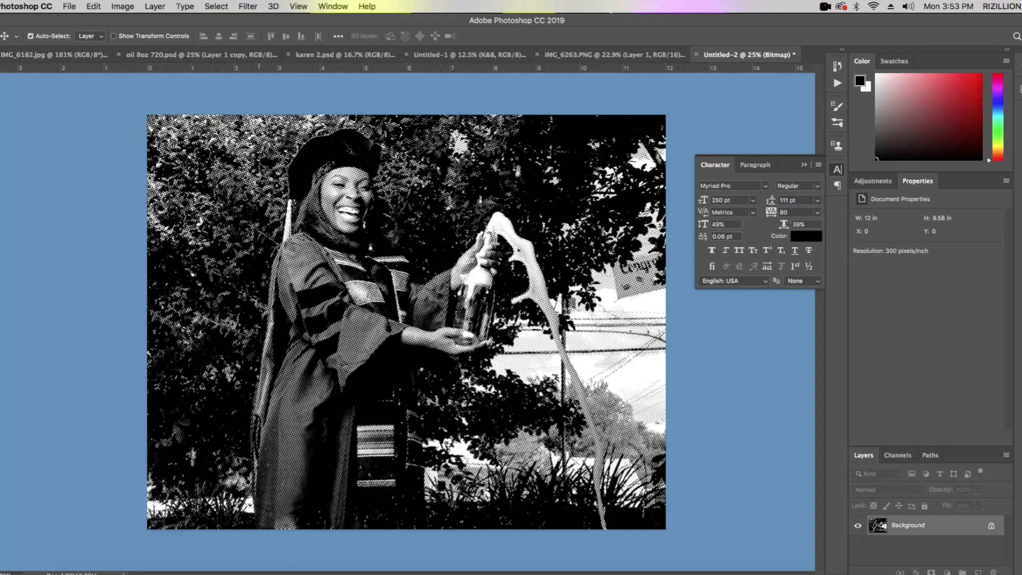
# - Inspect the halftone dots up close and convert the bitmap image back to Grayscale mode
pyautogui.scroll(10, 288, 196)
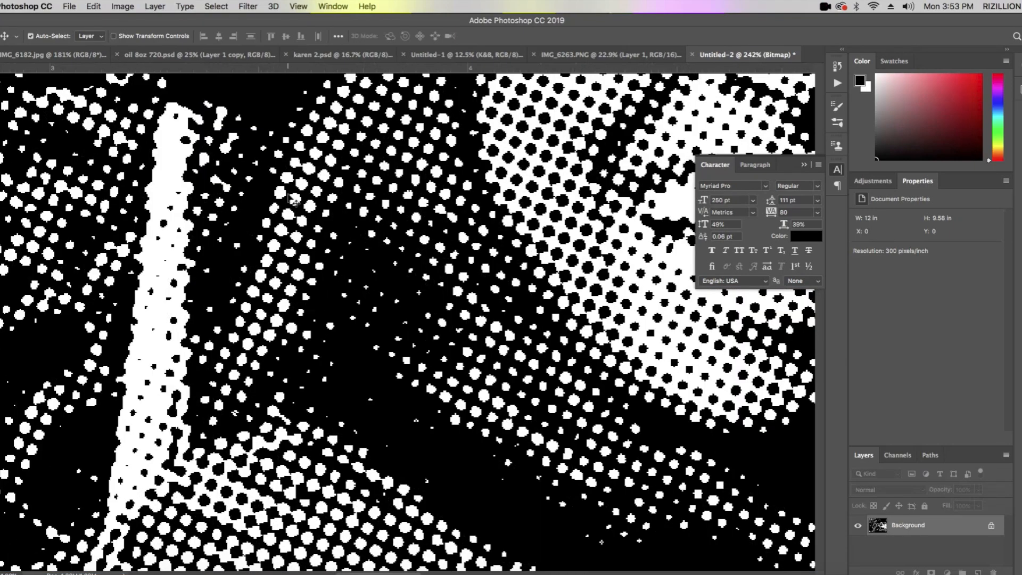
pyautogui.scroll(-1, 292, 198)
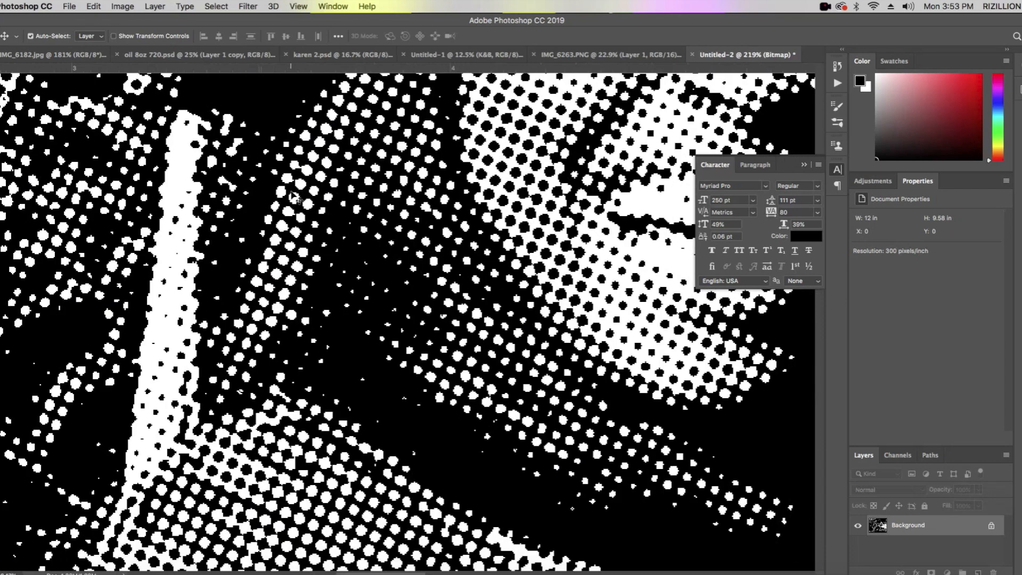
pyautogui.press('w')
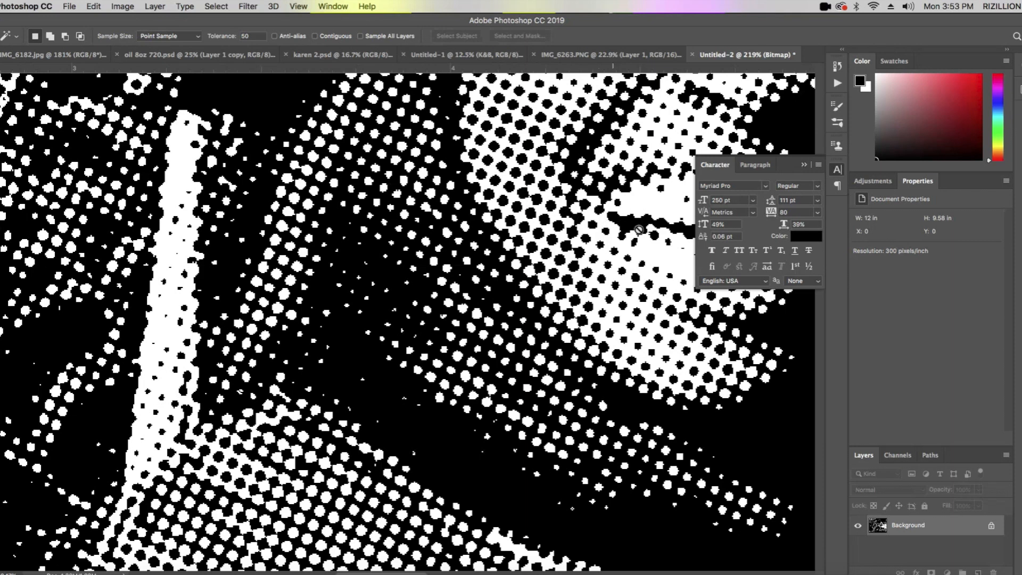
pyautogui.click(122, 8)
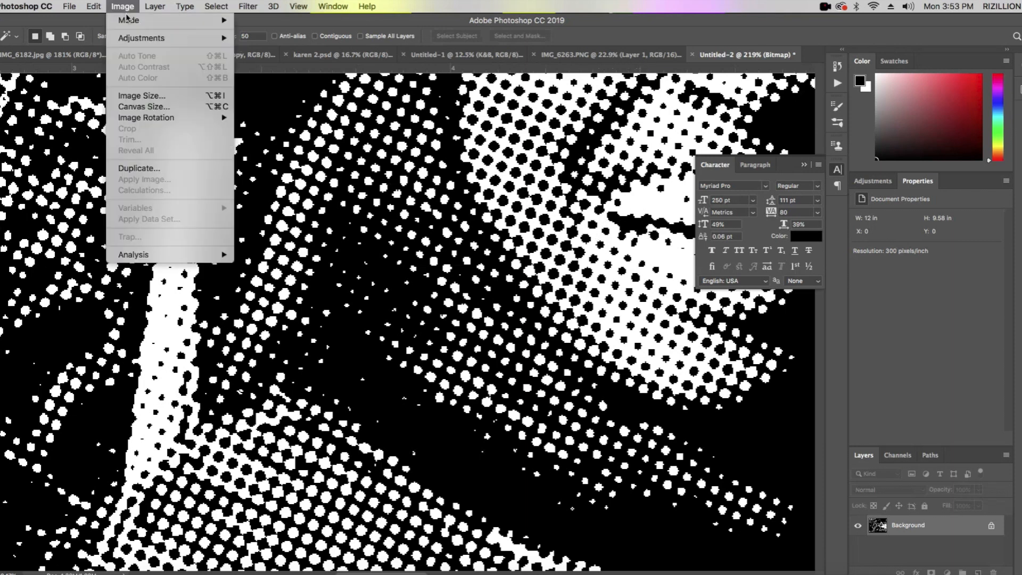
pyautogui.moveTo(125, 20)
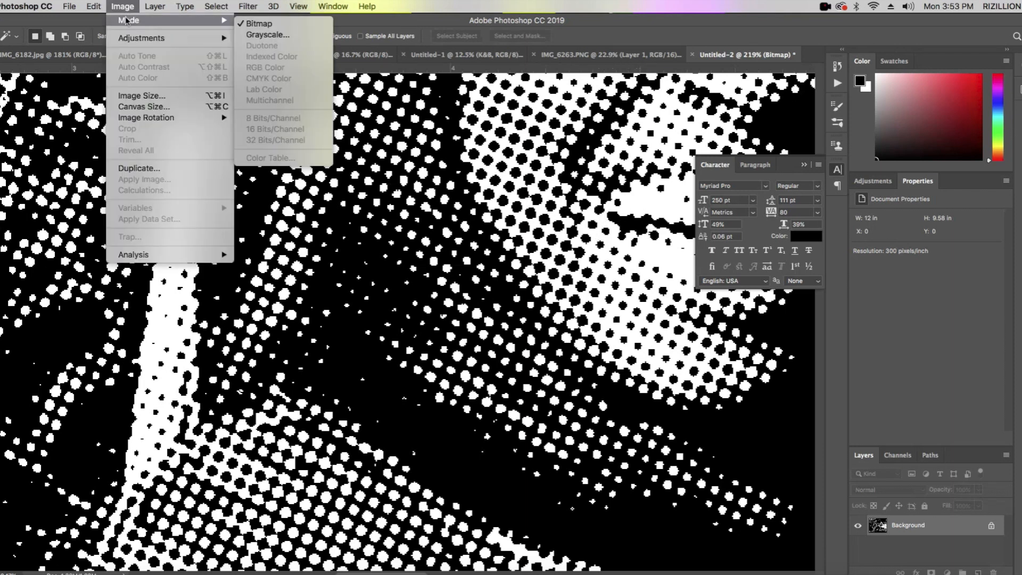
pyautogui.click(255, 36)
pyautogui.click(551, 274)
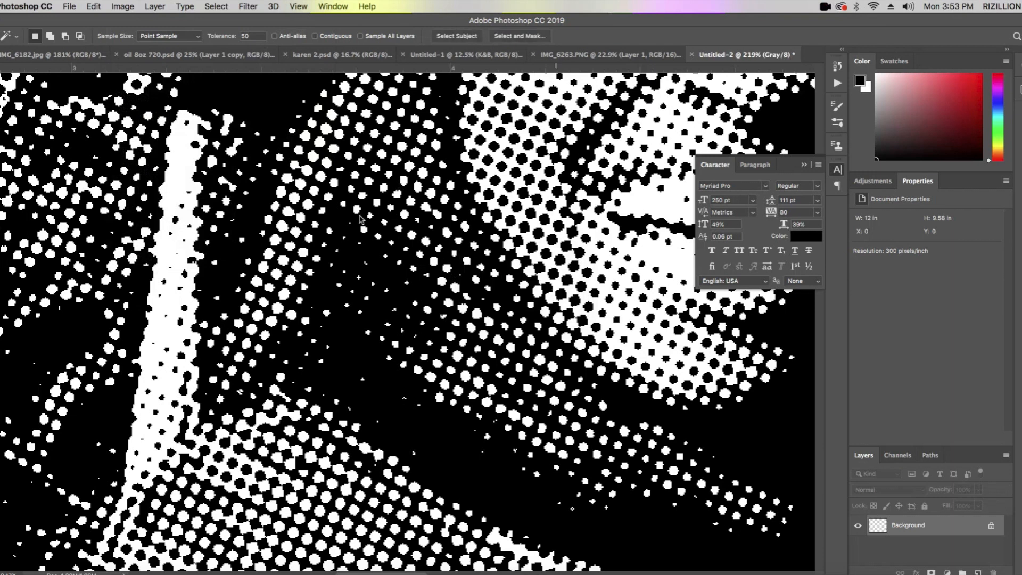
# - Convert the grayscale halftone image to RGB Color mode
pyautogui.click(116, 7)
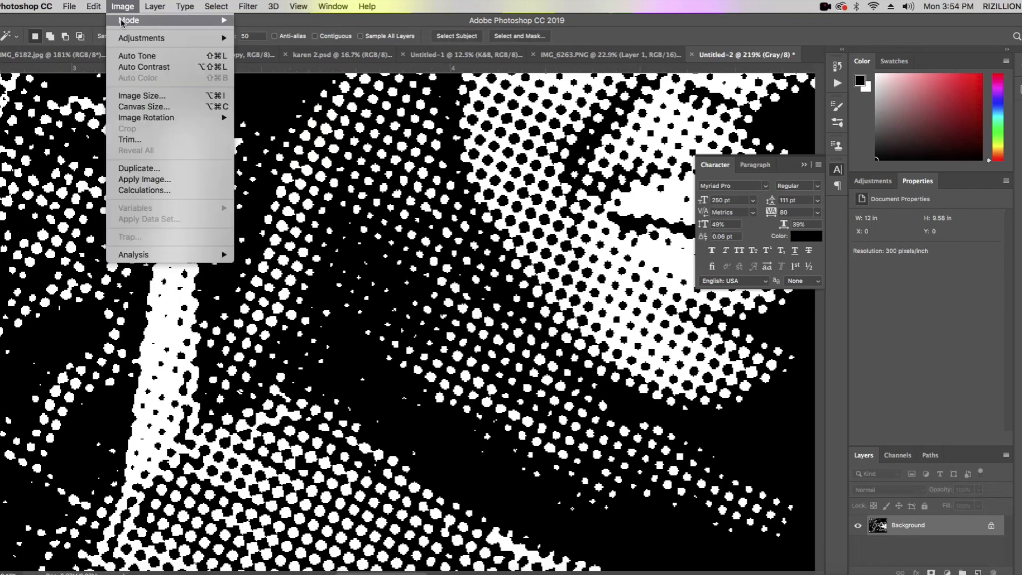
pyautogui.moveTo(128, 20)
pyautogui.click(272, 69)
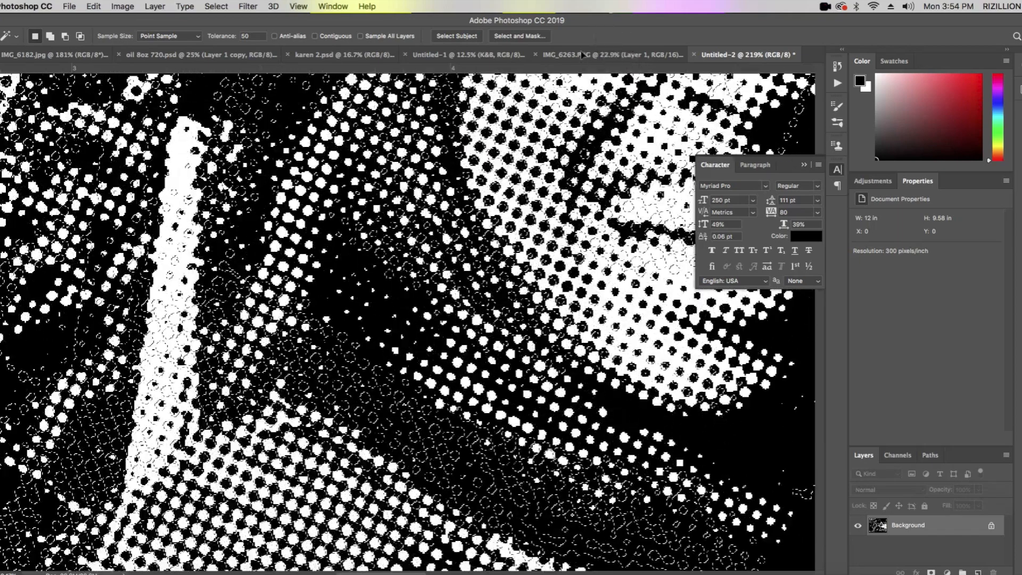
# - Transfer the halftone dot selection from Untitled-2 into the color photo document IMG_6263.PNG
pyautogui.click(582, 54)
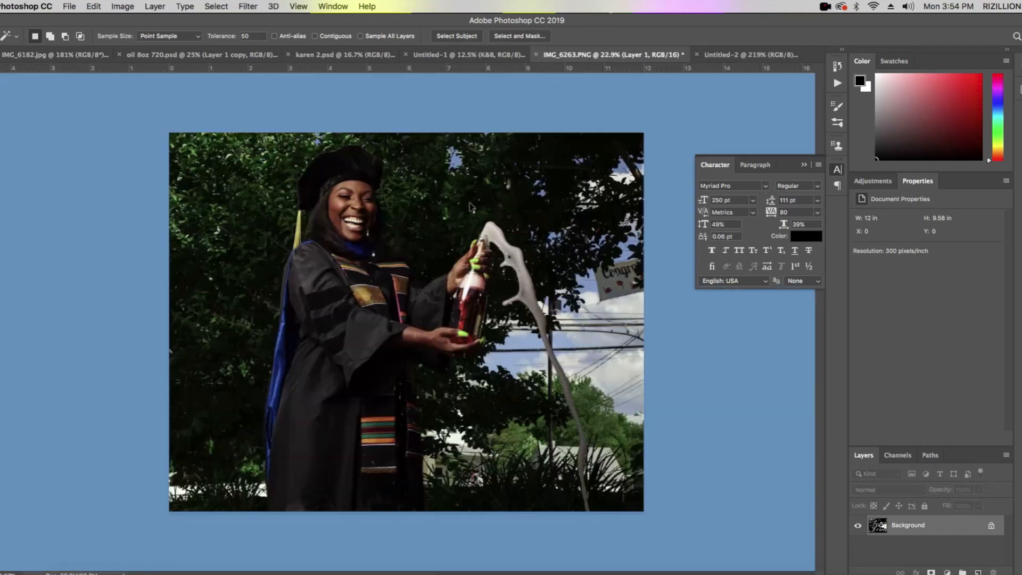
pyautogui.hotkey('ctrl', 'v')
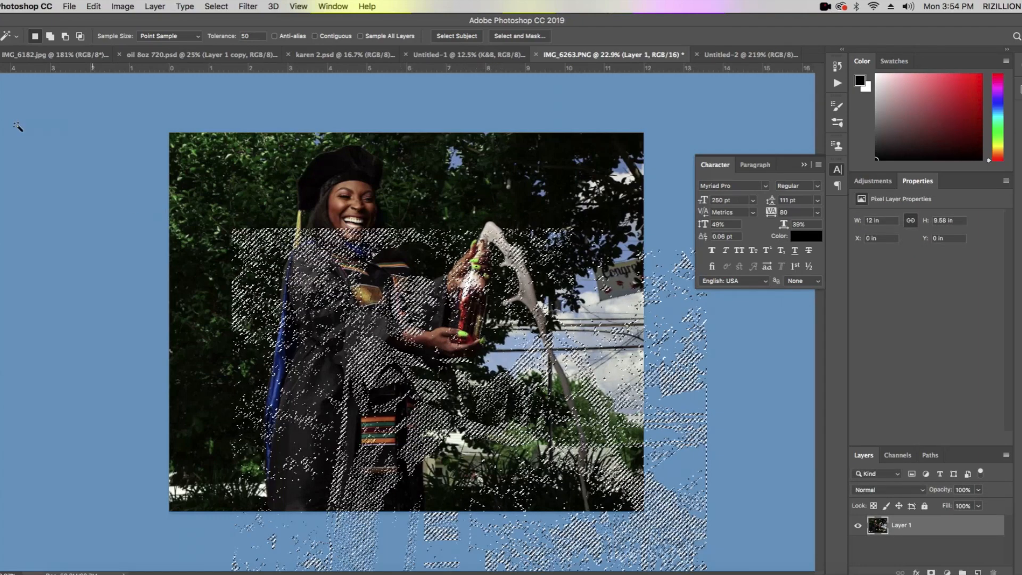
pyautogui.click(2, 90)
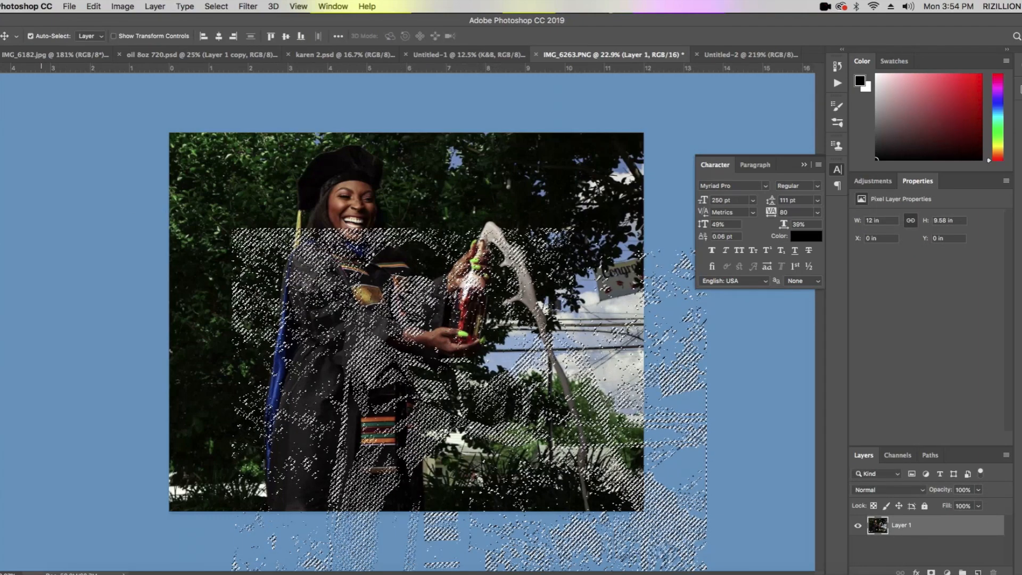
# - Align the halftone selection exactly over the color photo and copy the selected pixels to a new layer
pyautogui.press('m')
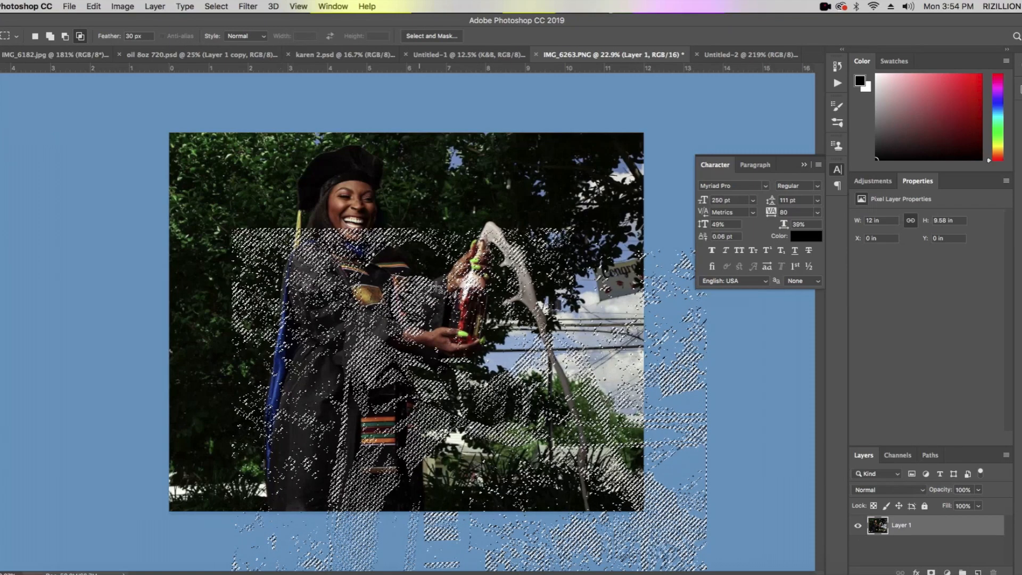
pyautogui.press('w')
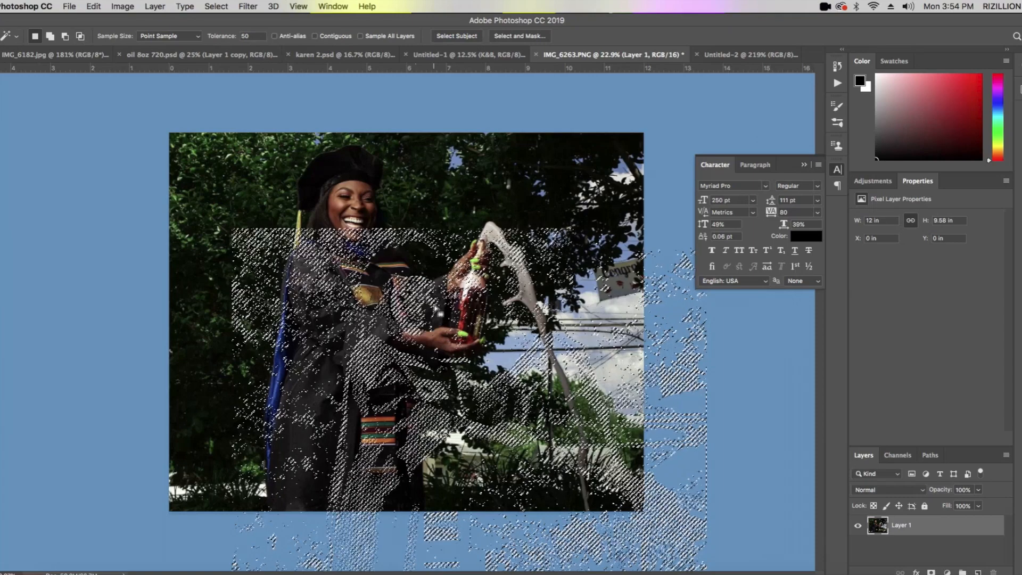
pyautogui.moveTo(436, 309); pyautogui.dragTo(375, 213)
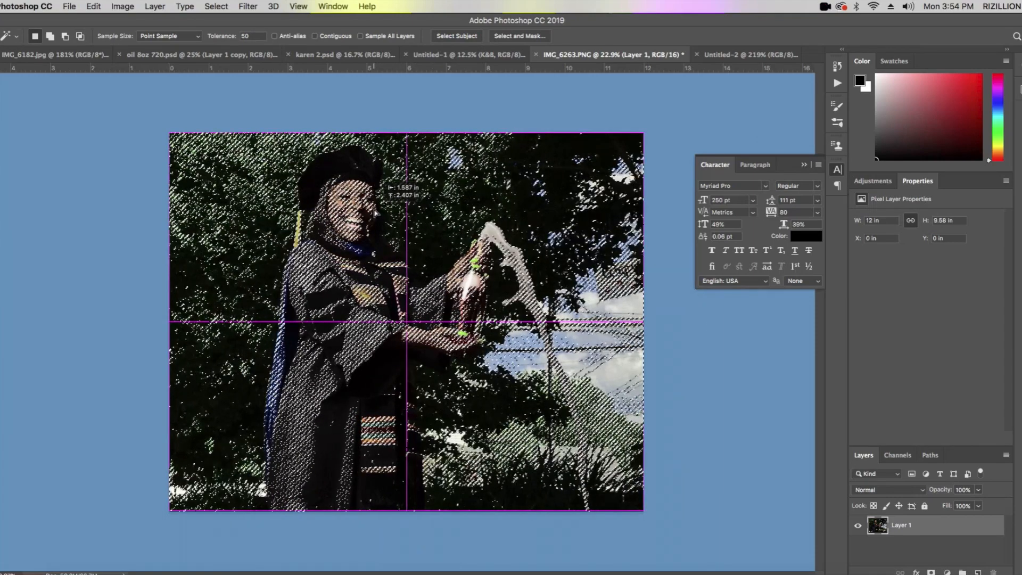
pyautogui.moveTo(375, 213); pyautogui.dragTo(375, 213)
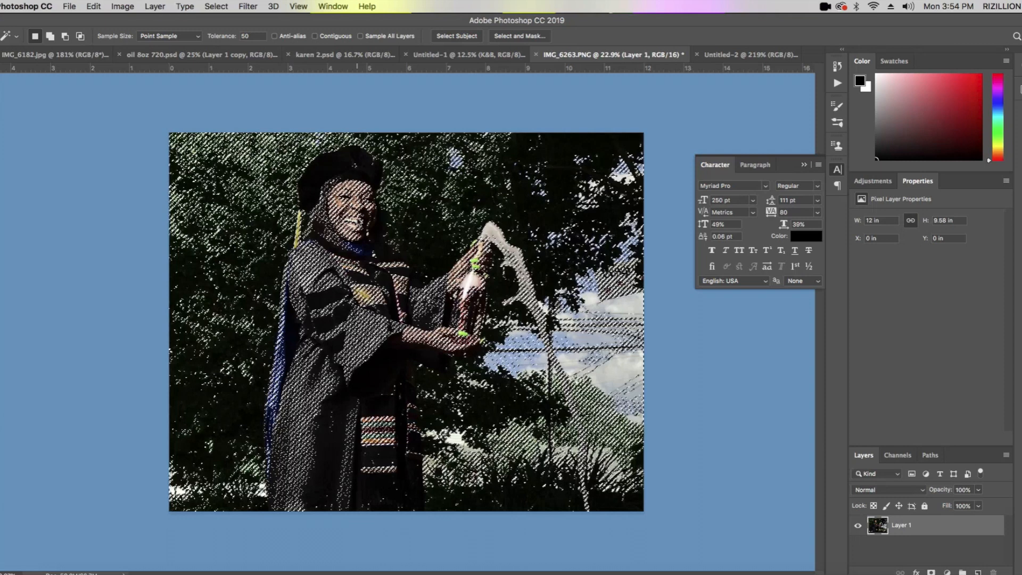
pyautogui.rightClick(357, 220)
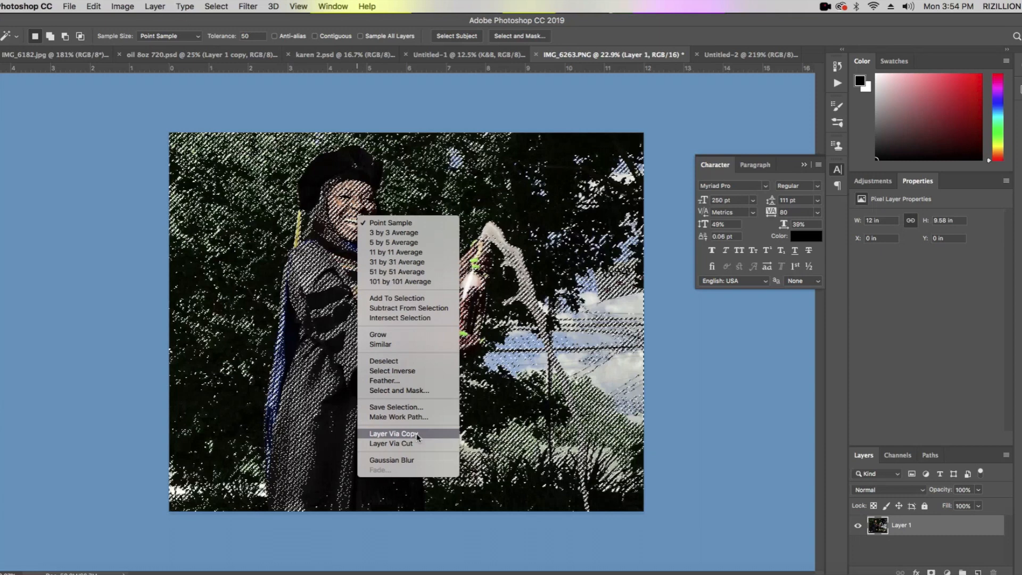
pyautogui.click(395, 434)
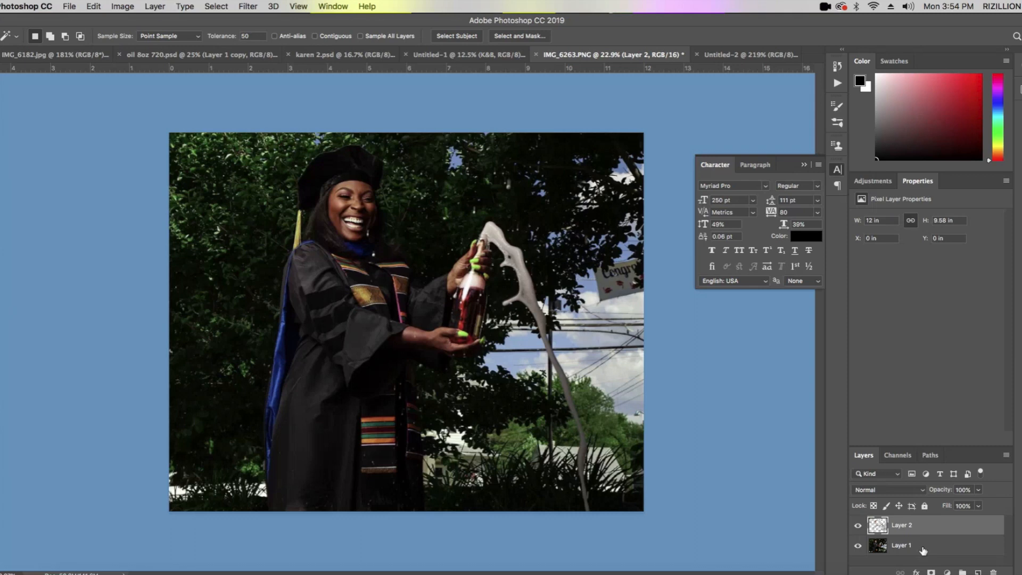
# - Add a new layer filled with black and place the copied halftone layer directly above it
pyautogui.click(980, 572)
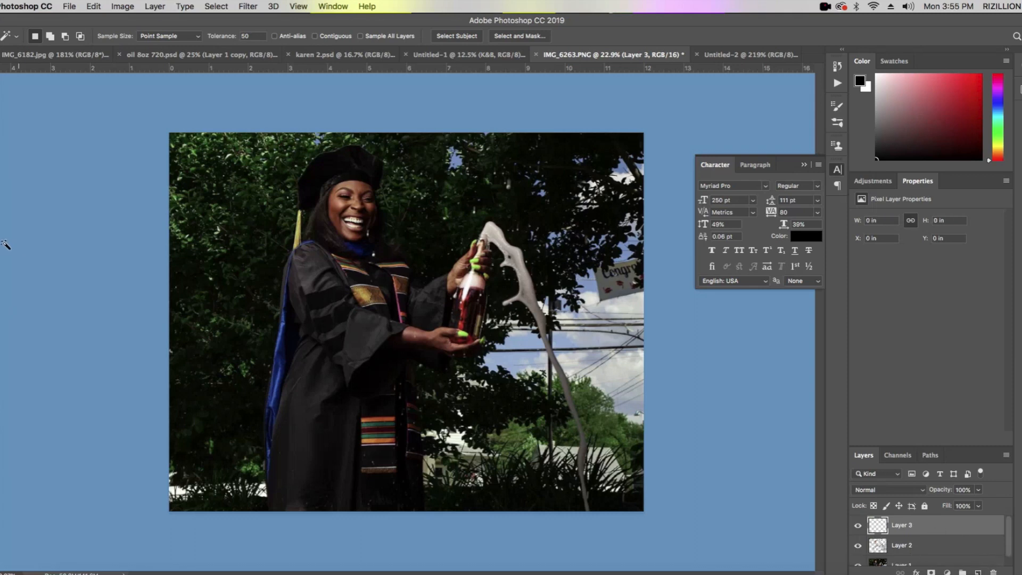
pyautogui.press('g')
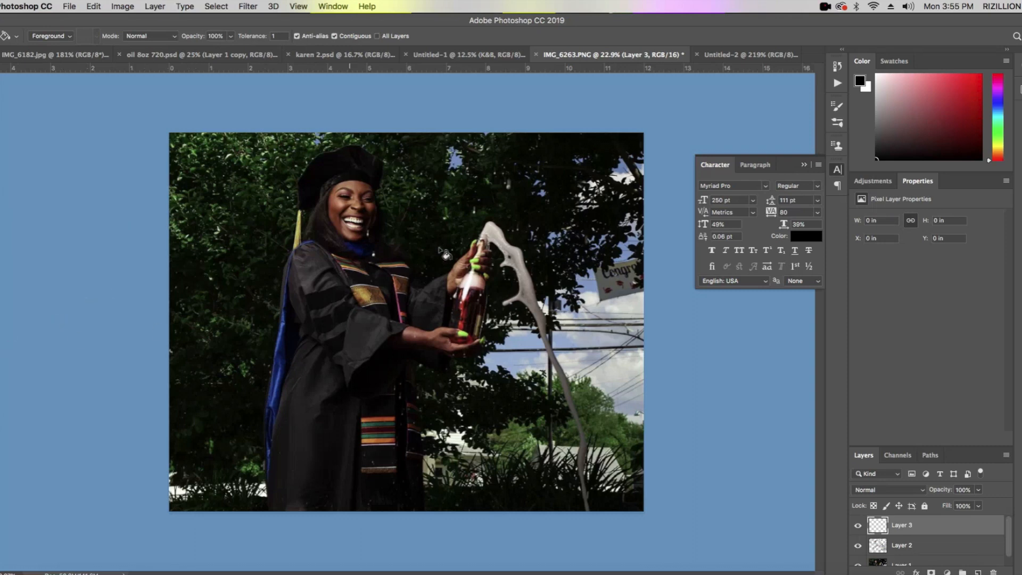
pyautogui.click(457, 250)
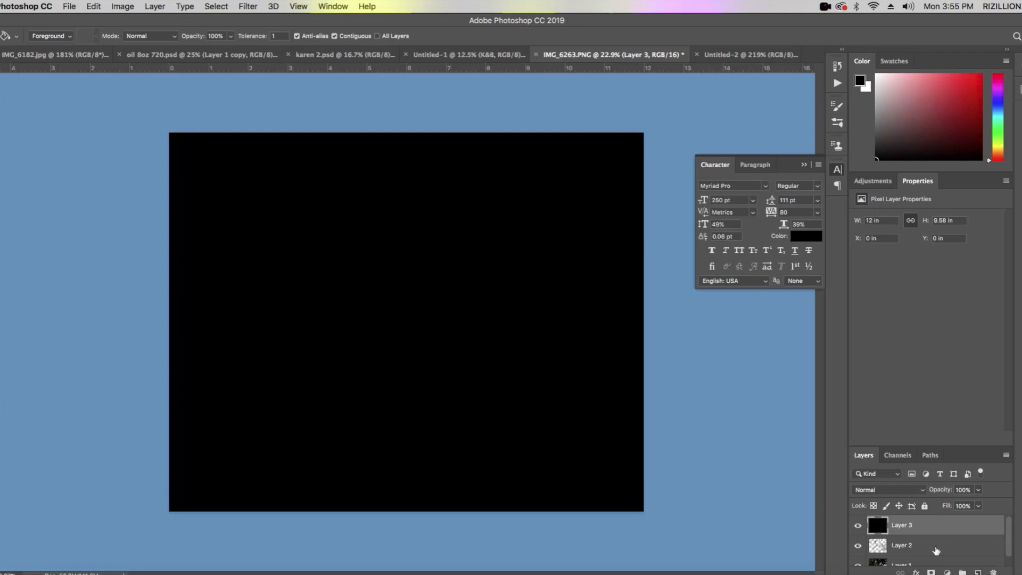
pyautogui.moveTo(935, 550); pyautogui.dragTo(935, 522)
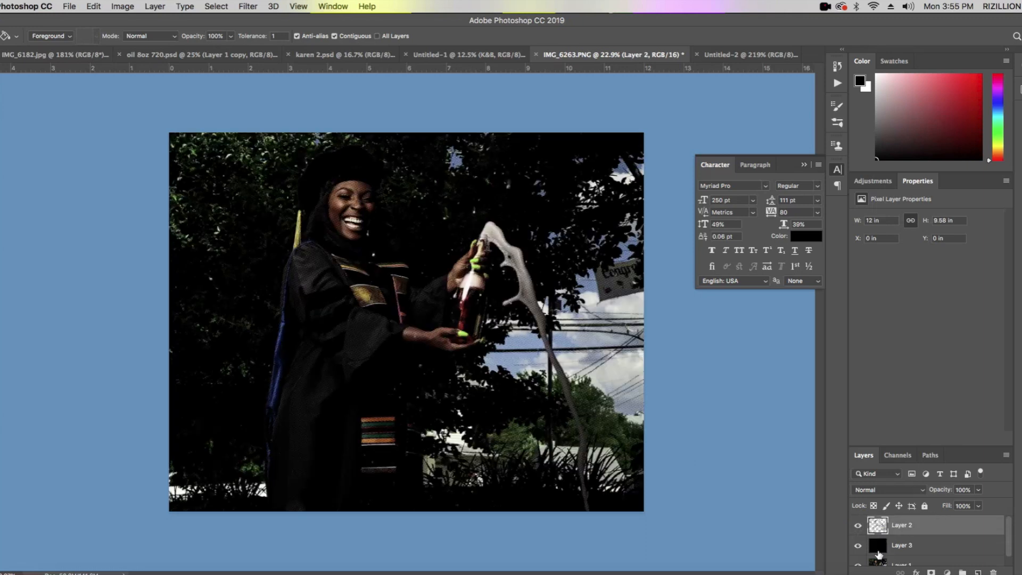
pyautogui.scroll(-1, 894, 545)
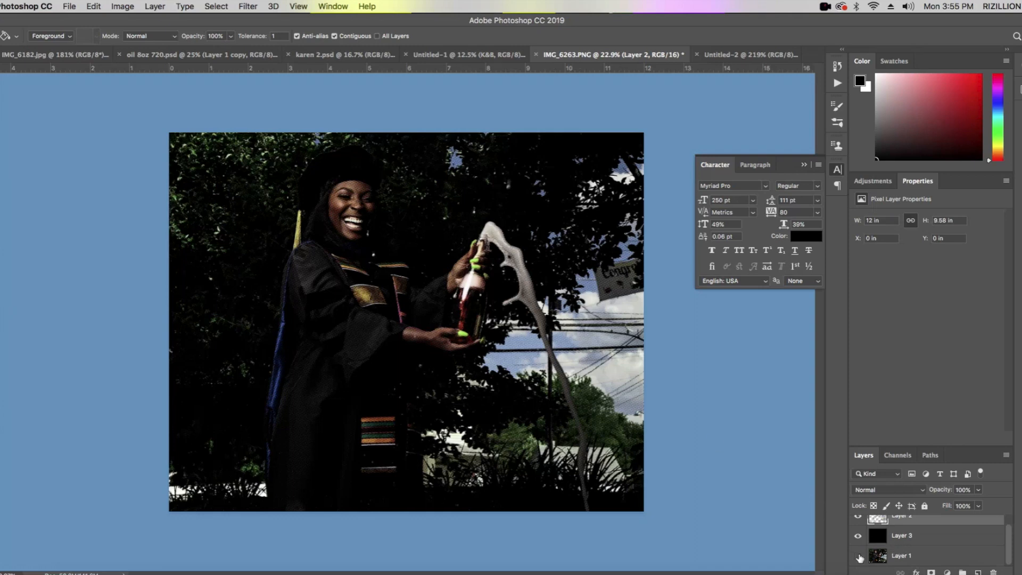
pyautogui.scroll(1, 913, 551)
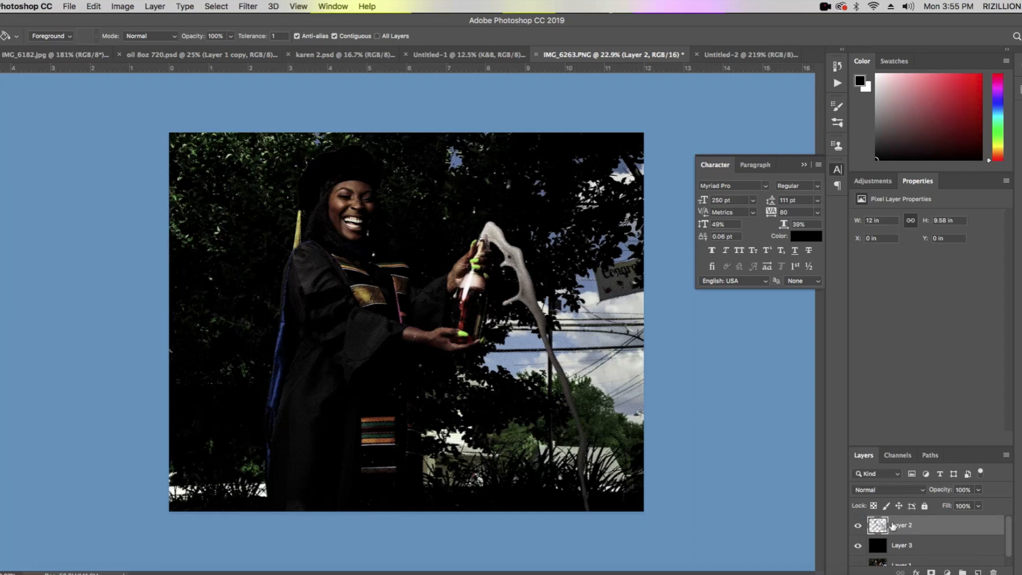
# - Apply legacy Brightness/Contrast to the halftone layer with brightness 46 and contrast 25
pyautogui.click(123, 7)
pyautogui.moveTo(133, 38)
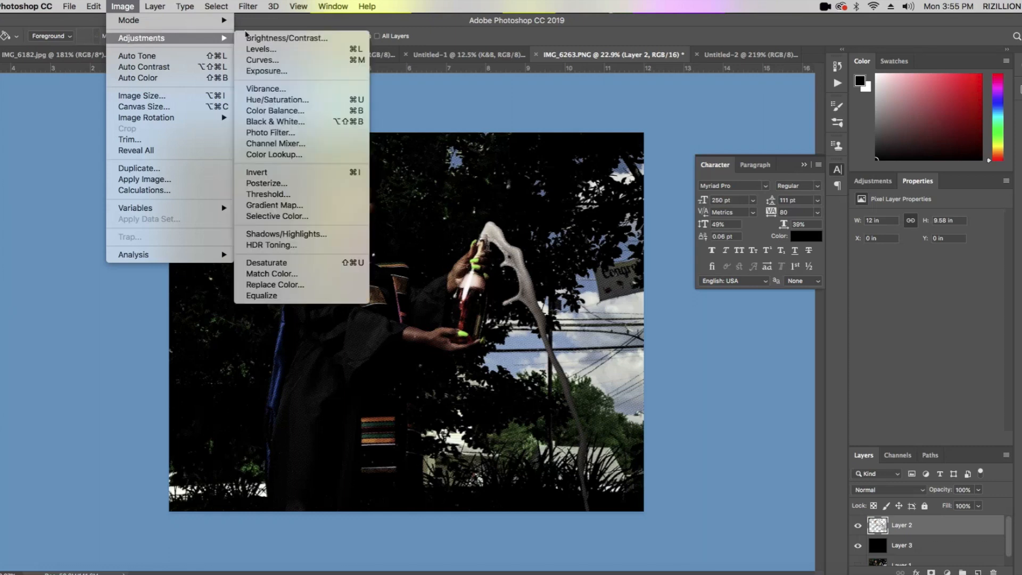
pyautogui.click(275, 40)
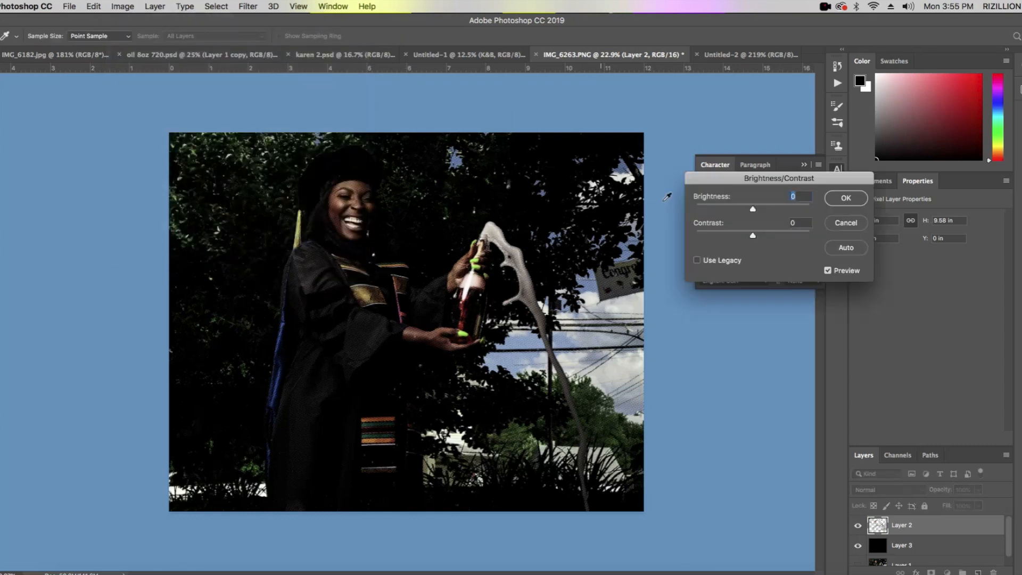
pyautogui.click(717, 259)
pyautogui.moveTo(754, 210); pyautogui.dragTo(773, 237)
pyautogui.moveTo(773, 237)
pyautogui.mouseDown()
pyautogui.moveTo(756, 236)
pyautogui.moveTo(767, 235)
pyautogui.mouseUp()
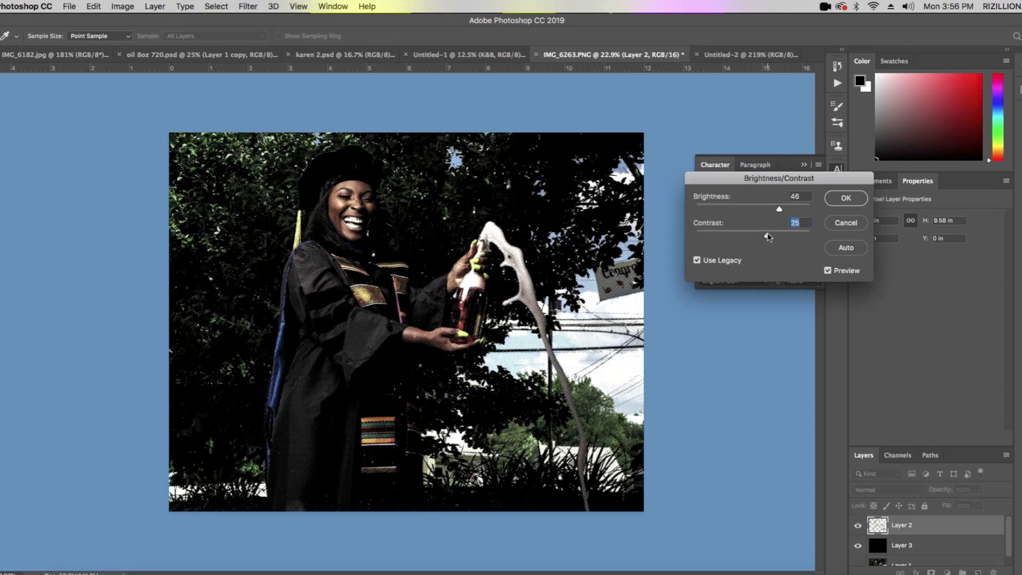
pyautogui.click(846, 198)
# - Adjust the midtones of the halftone layer with Levels and apply the change
pyautogui.click(122, 7)
pyautogui.moveTo(226, 44)
pyautogui.click(288, 48)
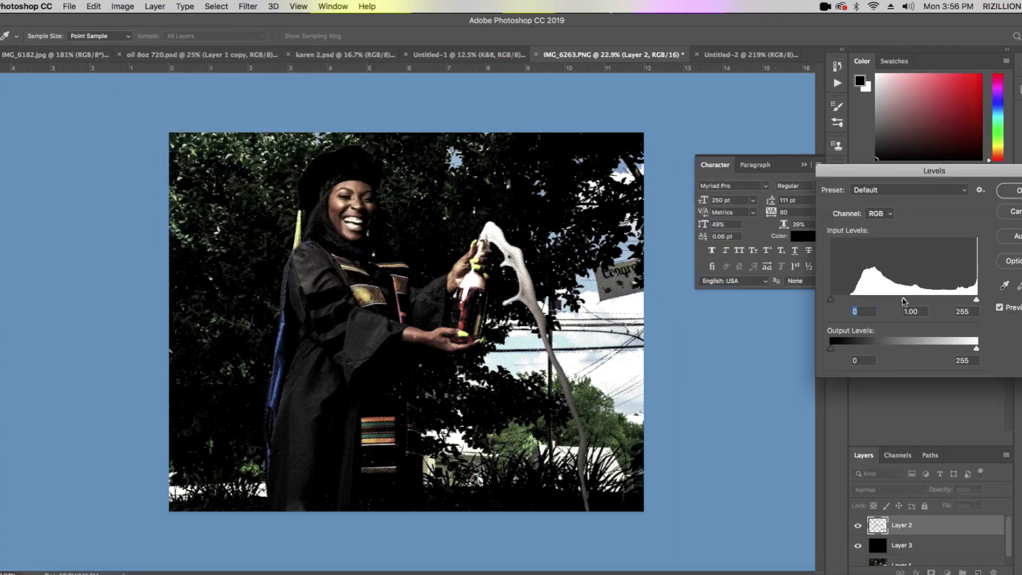
pyautogui.moveTo(904, 300)
pyautogui.mouseDown()
pyautogui.moveTo(881, 299)
pyautogui.moveTo(902, 297)
pyautogui.mouseUp()
pyautogui.press('Return')
# - Apply Hue/Saturation to the halftone layer with lightness +26
pyautogui.click(124, 7)
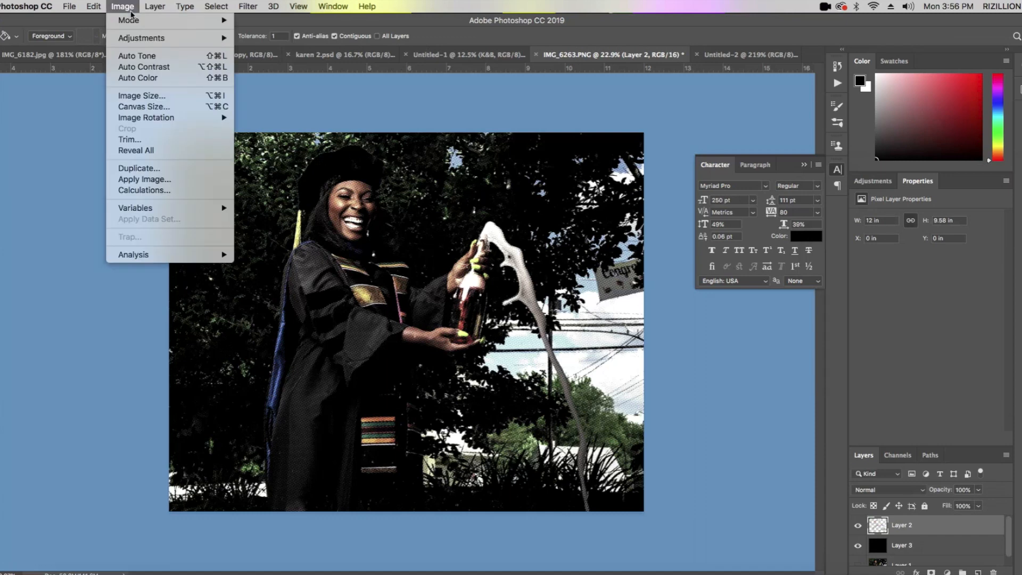
pyautogui.moveTo(143, 38)
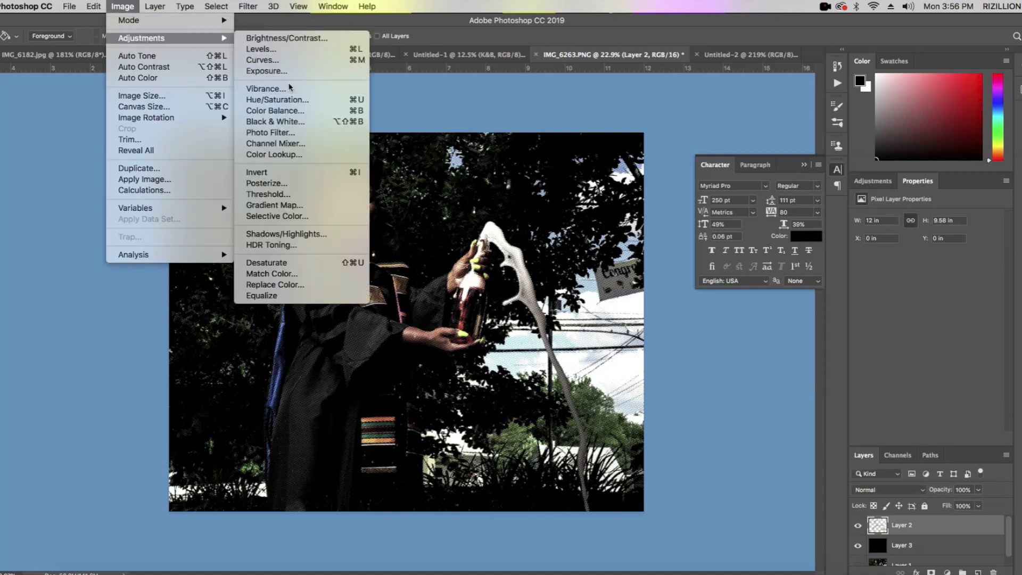
pyautogui.click(286, 101)
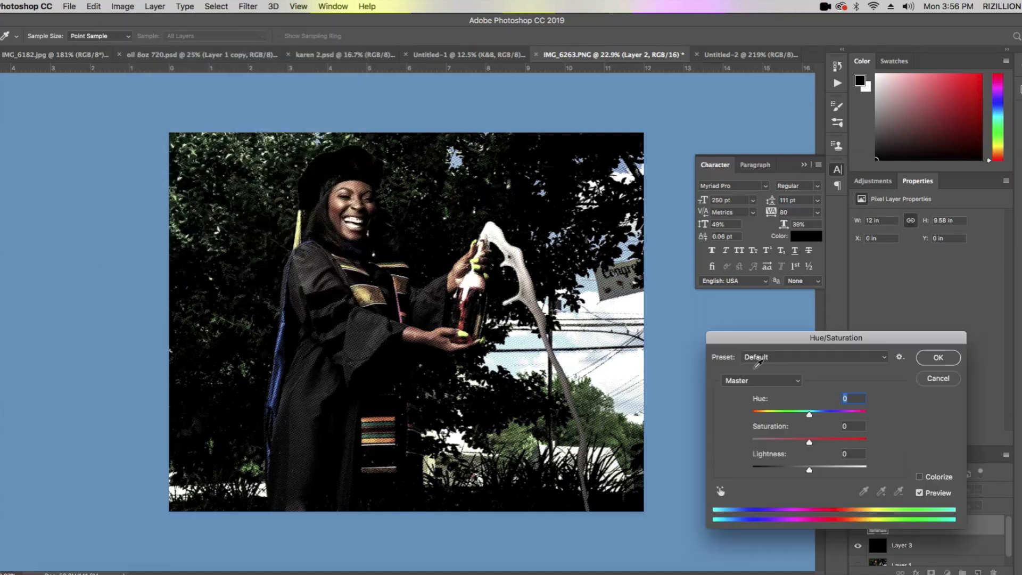
pyautogui.moveTo(809, 472)
pyautogui.mouseDown()
pyautogui.moveTo(801, 472)
pyautogui.moveTo(822, 471)
pyautogui.mouseUp()
pyautogui.click(937, 357)
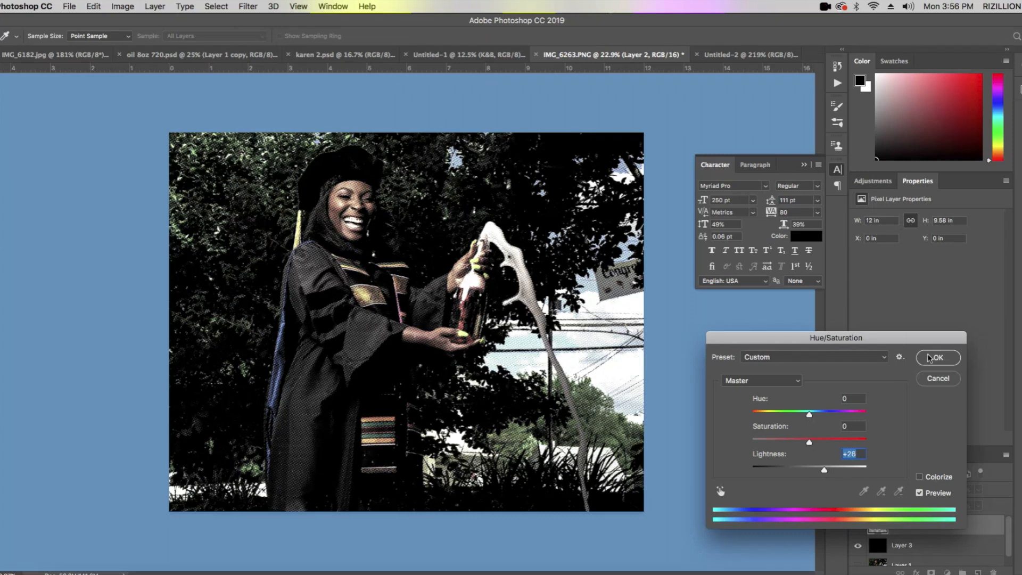
# - Start a Selective Color adjustment on the halftone layer and set the Blacks range's black to -6%
pyautogui.click(128, 7)
pyautogui.moveTo(143, 38)
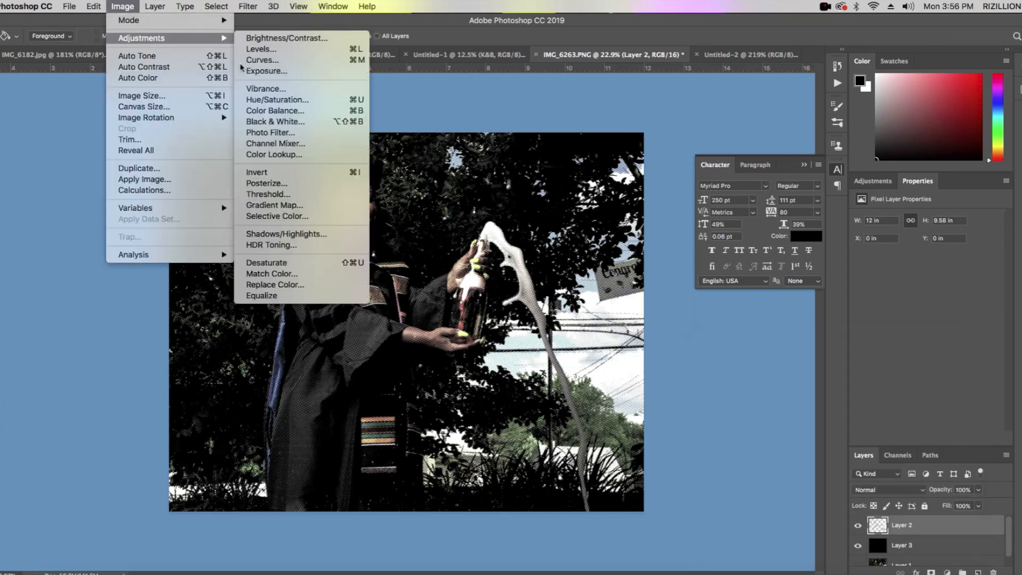
pyautogui.click(271, 217)
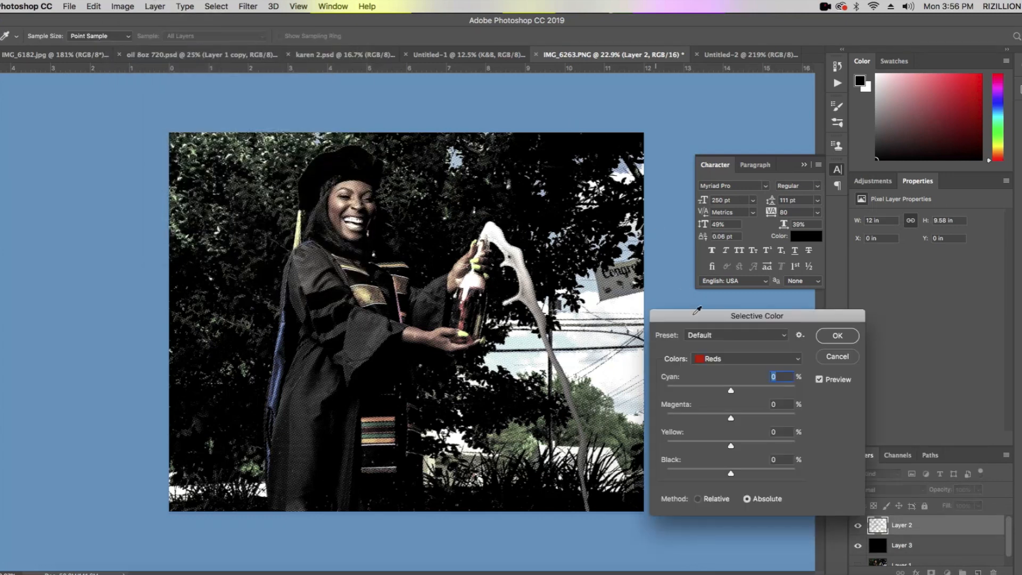
pyautogui.click(722, 360)
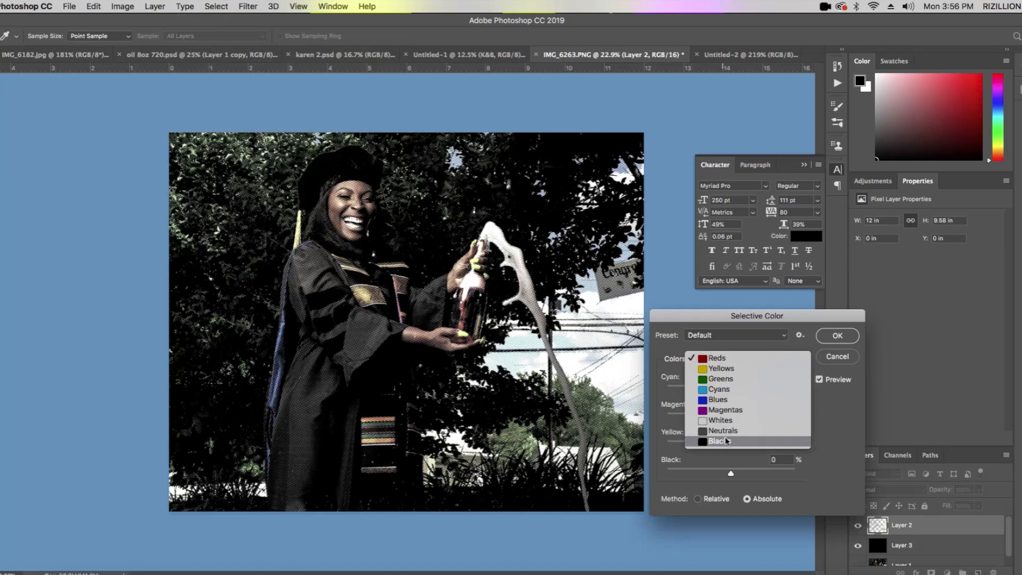
pyautogui.click(727, 441)
pyautogui.moveTo(731, 473)
pyautogui.mouseDown()
pyautogui.moveTo(753, 473)
pyautogui.moveTo(714, 473)
pyautogui.moveTo(737, 474)
pyautogui.moveTo(727, 473)
pyautogui.mouseUp()
# - Lower the yellow amount in the Selective Color Yellows range and set its black to +38%
pyautogui.click(730, 361)
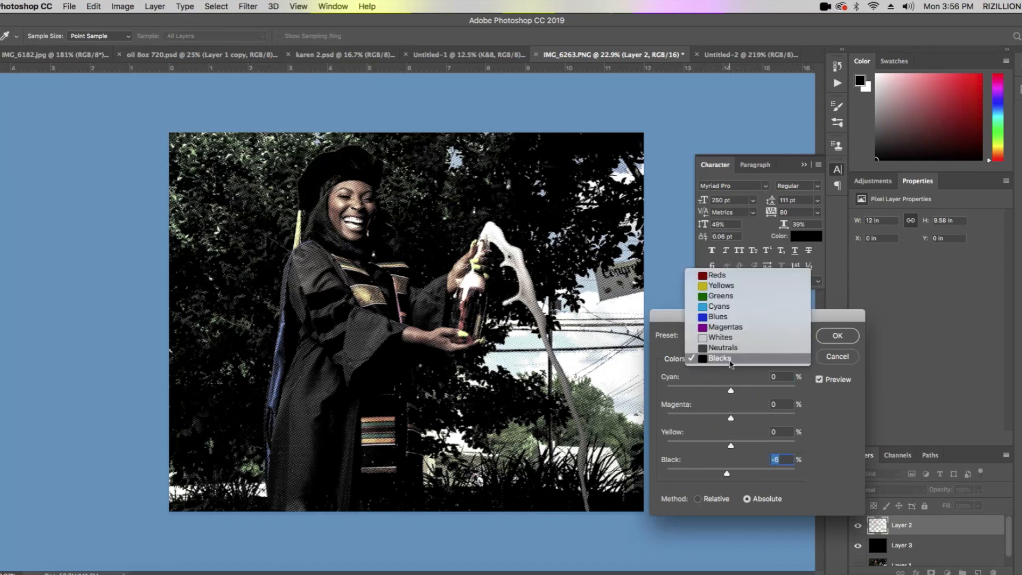
pyautogui.click(733, 287)
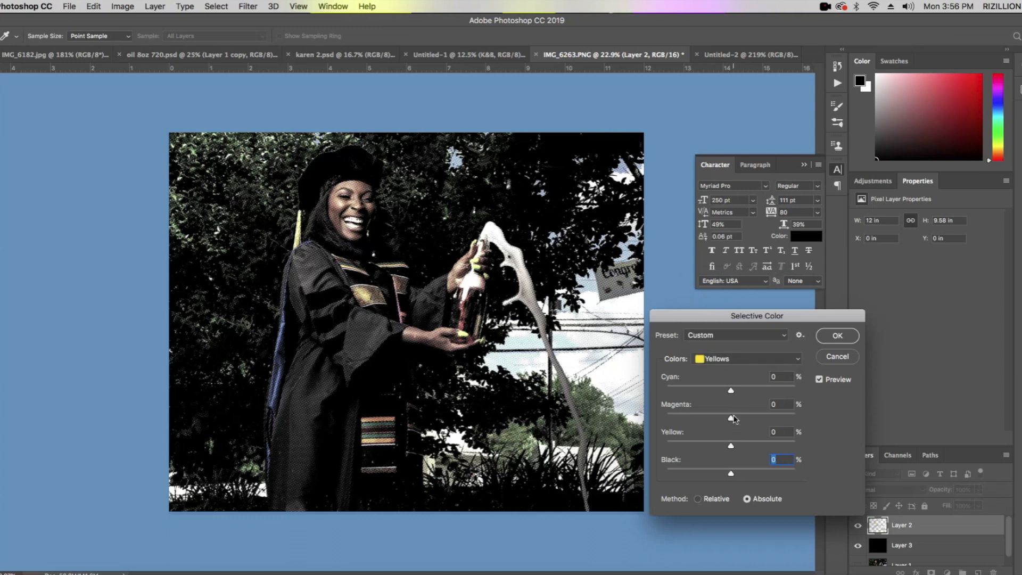
pyautogui.moveTo(730, 445); pyautogui.dragTo(724, 392)
pyautogui.moveTo(732, 476); pyautogui.dragTo(756, 475)
# - Set the Selective Color Greens range to yellow +2% and black -44%
pyautogui.click(792, 358)
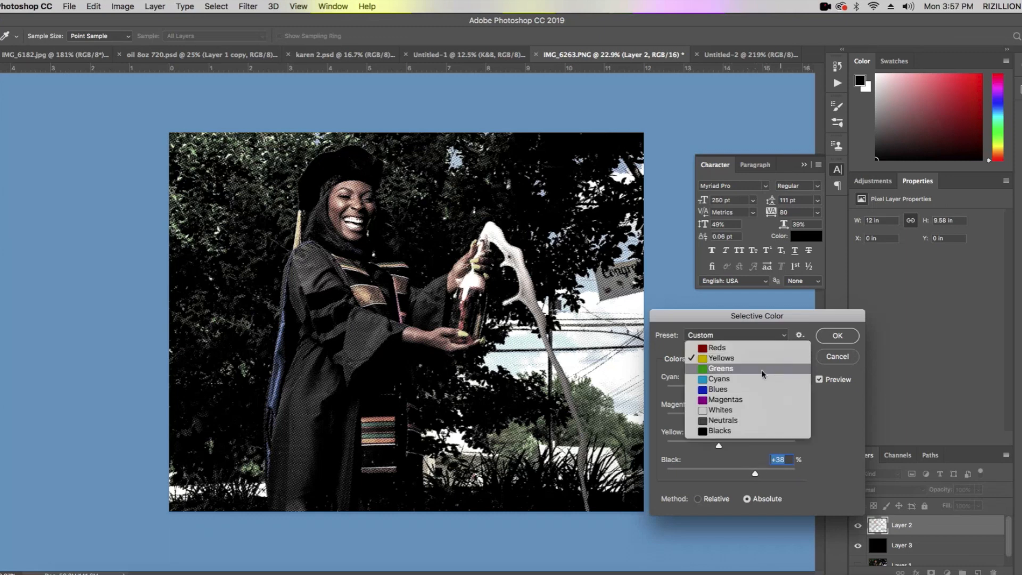
pyautogui.click(756, 369)
pyautogui.moveTo(731, 474); pyautogui.dragTo(718, 375)
# - Adjust the black amount of the Neutrals range and apply the Selective Color adjustment
pyautogui.click(723, 359)
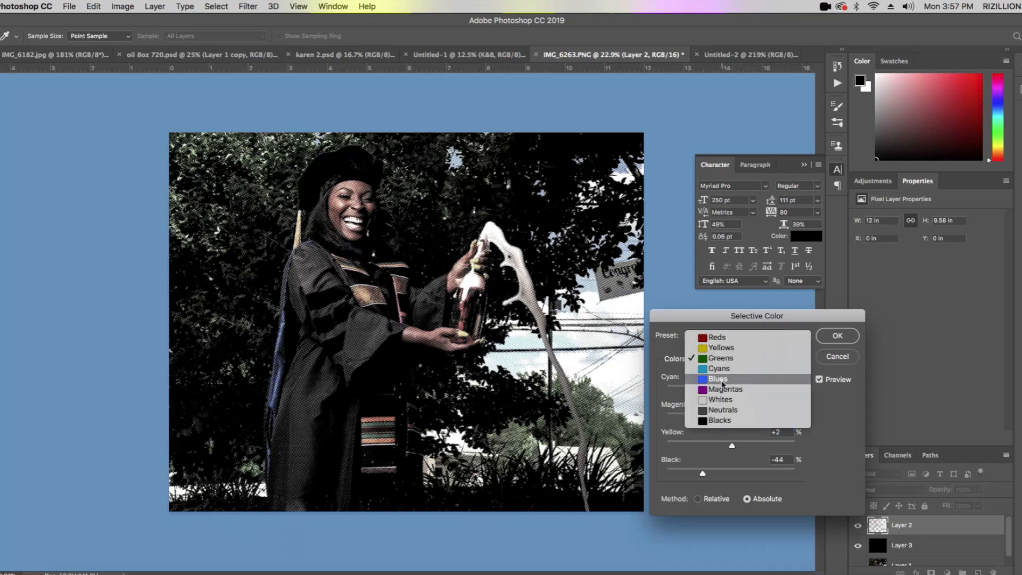
pyautogui.click(724, 413)
pyautogui.moveTo(731, 472)
pyautogui.mouseDown()
pyautogui.moveTo(713, 475)
pyautogui.moveTo(747, 468)
pyautogui.mouseUp()
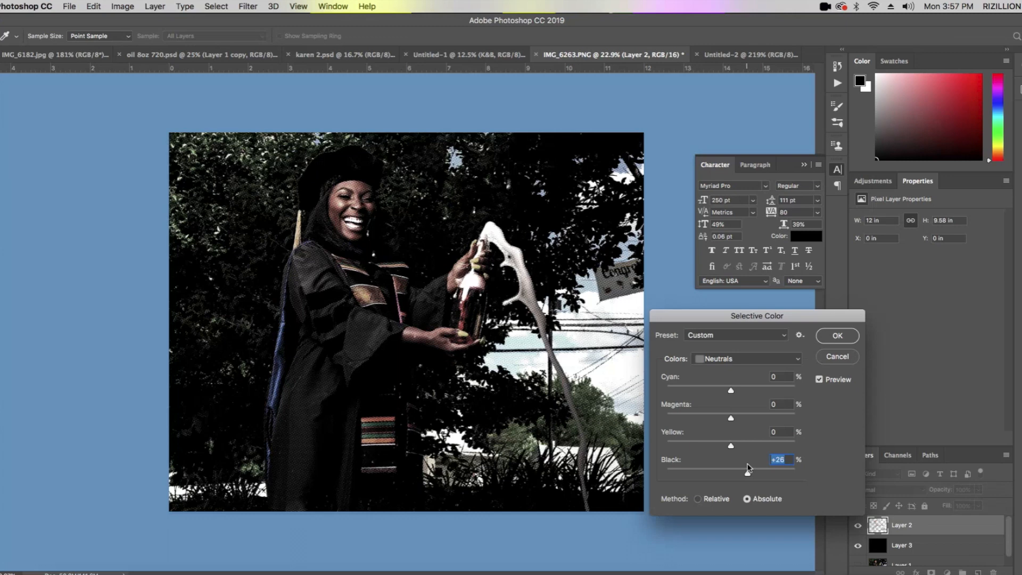
pyautogui.moveTo(745, 468); pyautogui.dragTo(729, 392)
pyautogui.press('Return')
# - Apply Curves to the halftone layer, raising the highlights at input 194 to output 223 and pulling the midtones down with a second point
pyautogui.click(122, 7)
pyautogui.moveTo(133, 40)
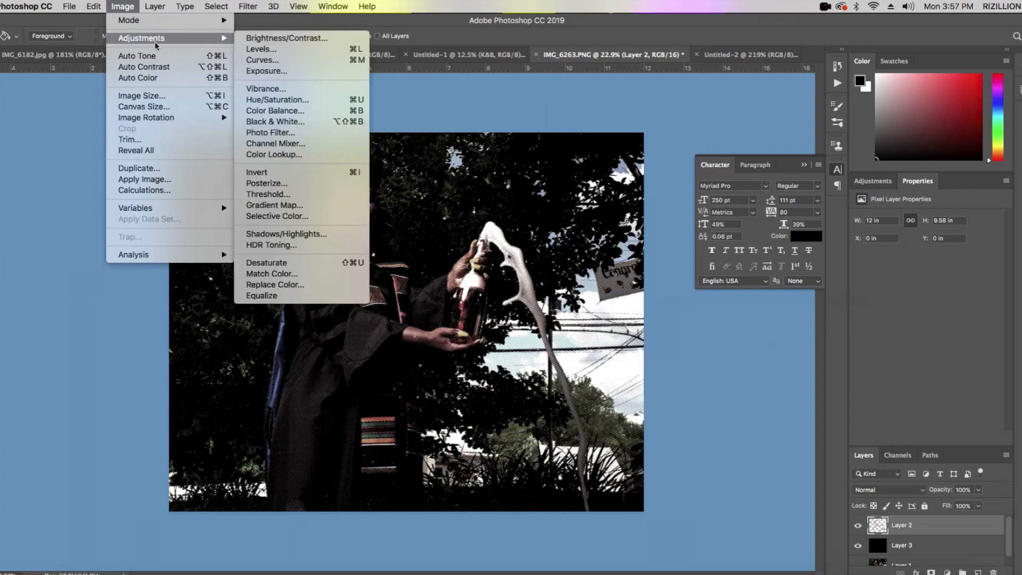
pyautogui.click(295, 61)
pyautogui.moveTo(836, 249); pyautogui.dragTo(840, 219)
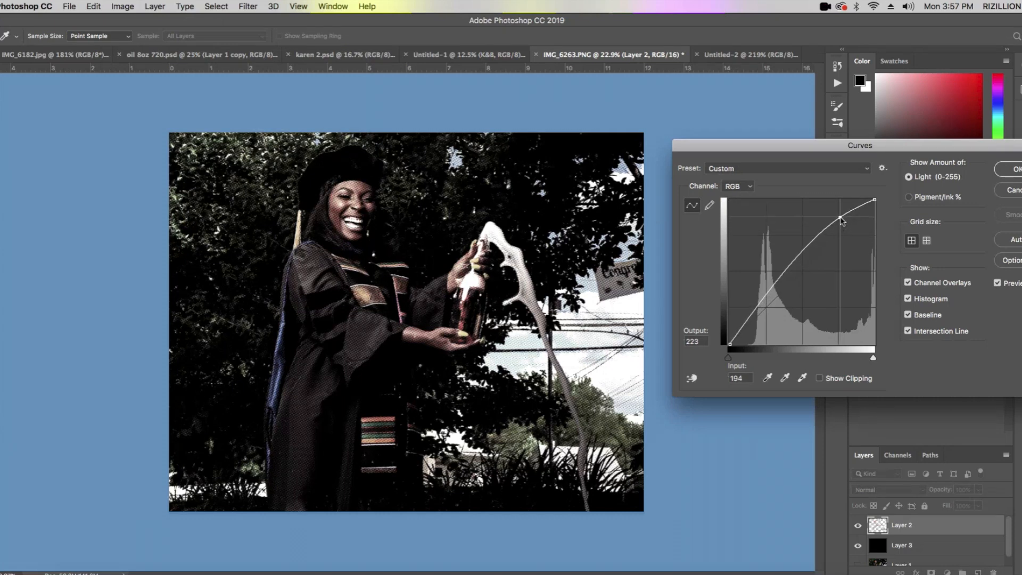
pyautogui.moveTo(792, 258); pyautogui.dragTo(792, 278)
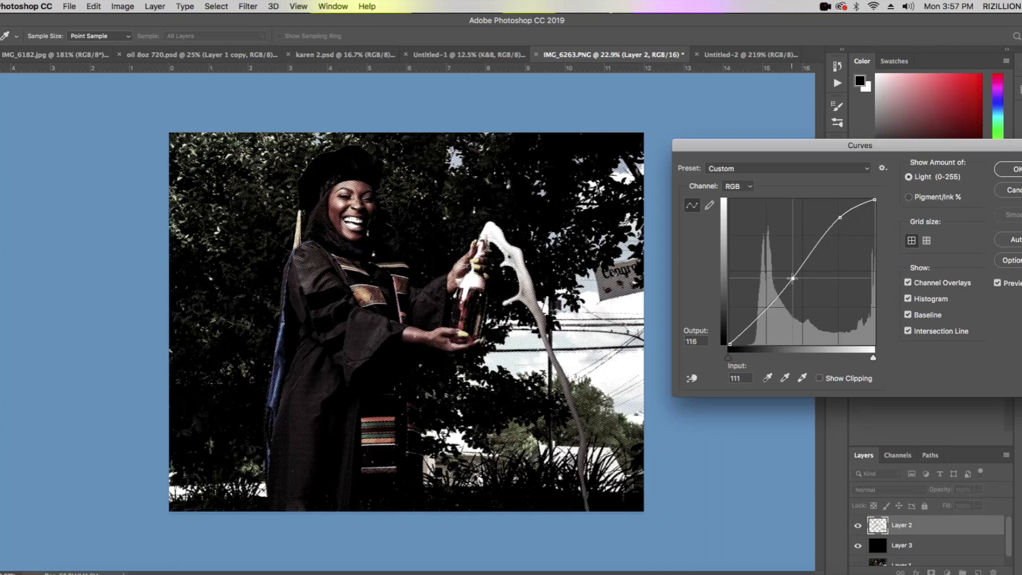
pyautogui.moveTo(792, 278); pyautogui.dragTo(797, 274)
pyautogui.press('Return')
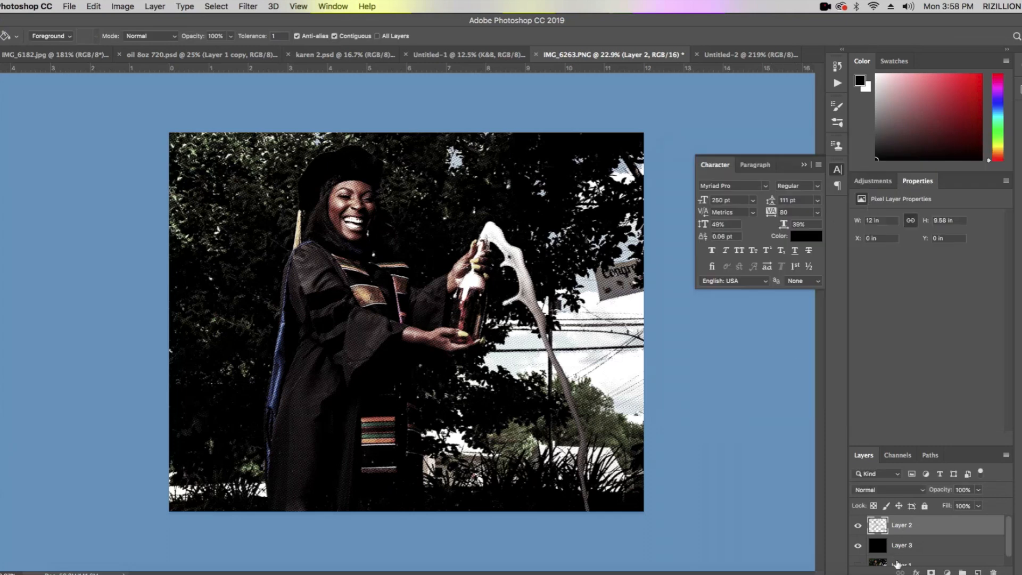
# - Hide the black Layer 3 to show the halftone layer on transparency
pyautogui.scroll(-1, 897, 563)
pyautogui.scroll(1, 862, 540)
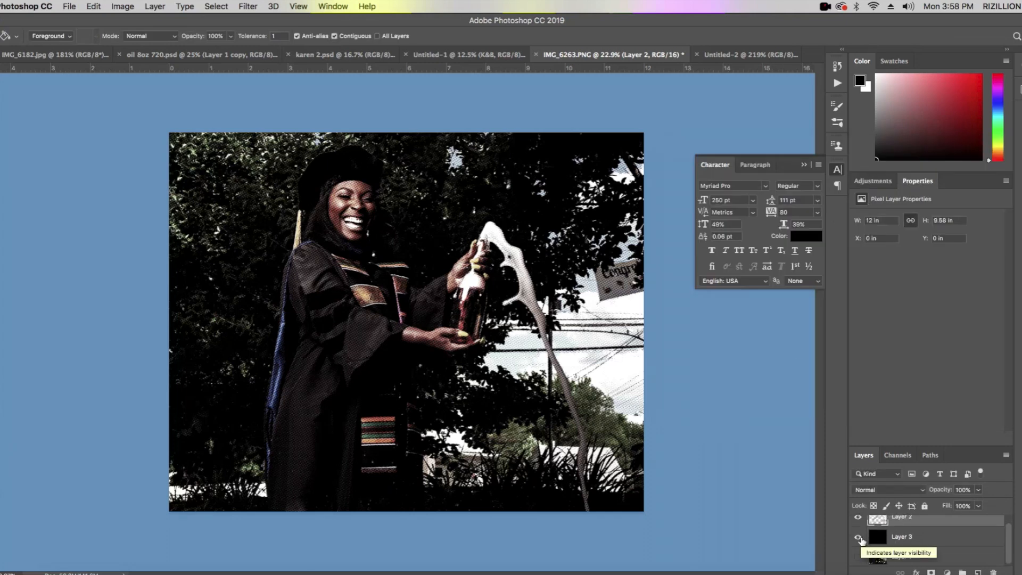
pyautogui.click(857, 538)
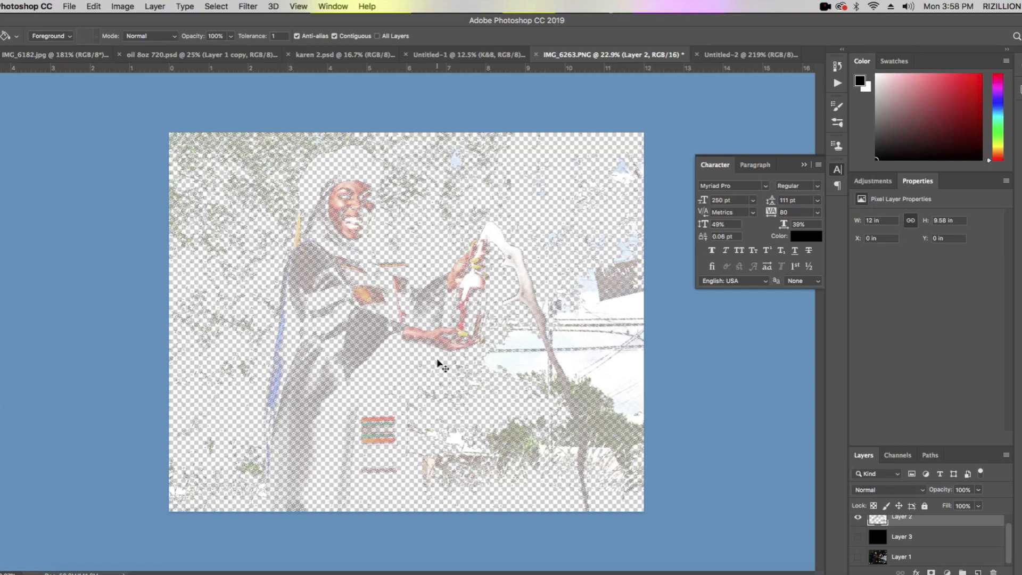
# - Examine the halftone dots and transparent gaps across the figure, hands and bottle at close and full view
pyautogui.scroll(6, 442, 355)
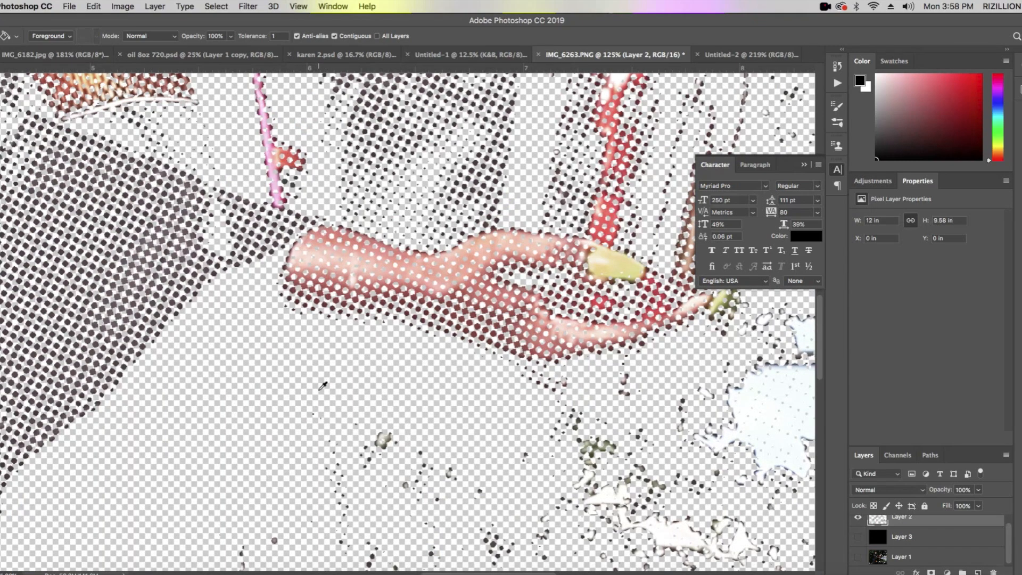
pyautogui.scroll(-4, 399, 348)
pyautogui.scroll(-1, 398, 349)
pyautogui.scroll(7, 282, 284)
pyautogui.scroll(-9, 283, 287)
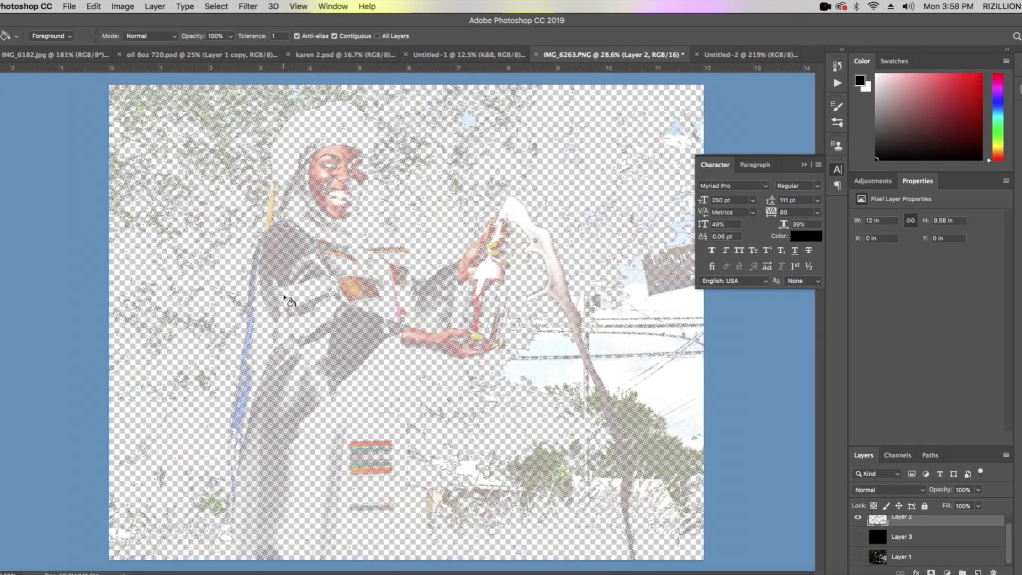
pyautogui.scroll(4, 504, 278)
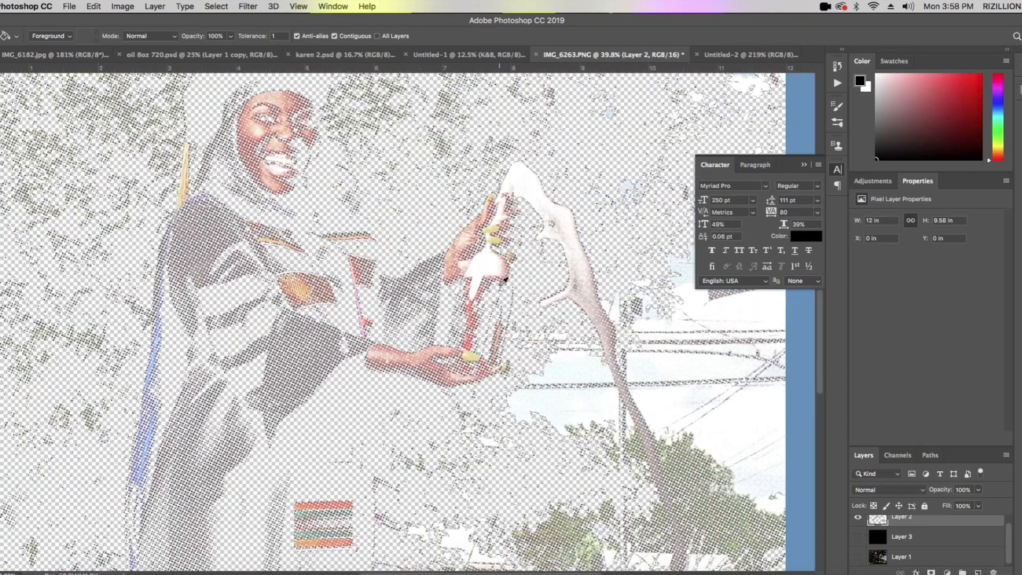
pyautogui.scroll(1, 503, 282)
pyautogui.scroll(-4, 503, 281)
pyautogui.scroll(-1, 503, 282)
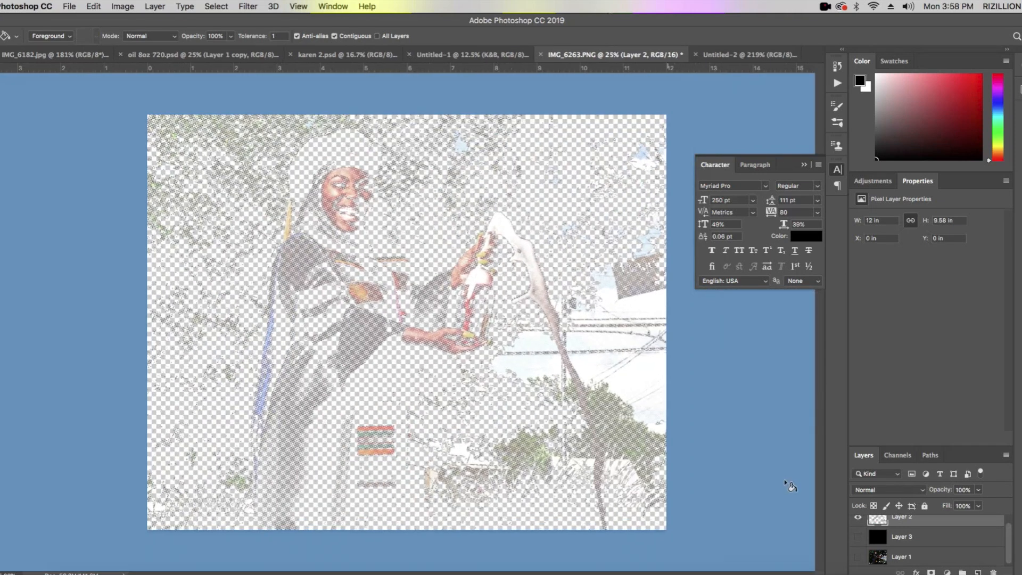
# - Compare the halftone with the original photo by showing Layer 1 and repeatedly toggling Layer 2, and finish with only Layer 2 visible
pyautogui.click(858, 557)
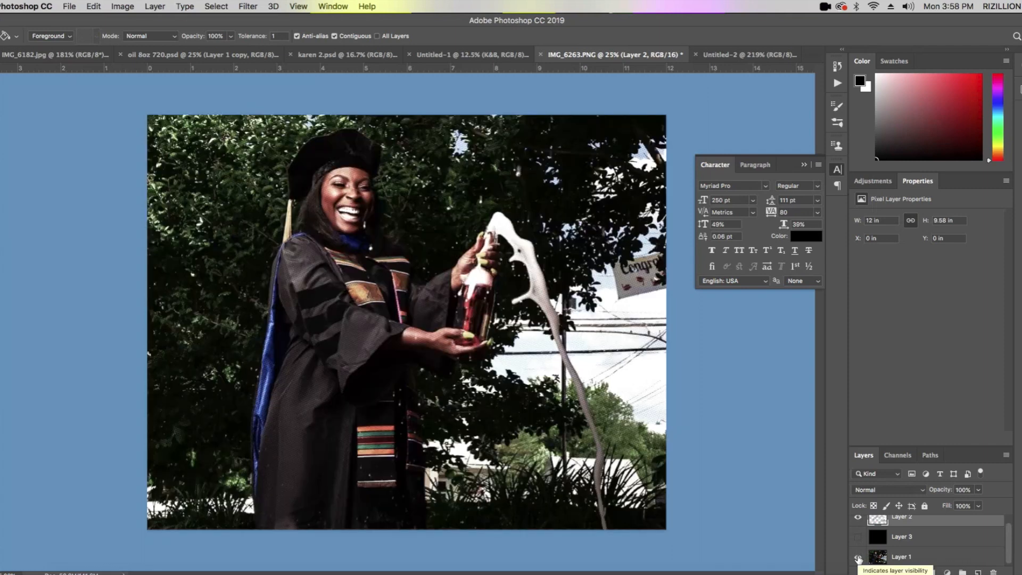
pyautogui.click(858, 518)
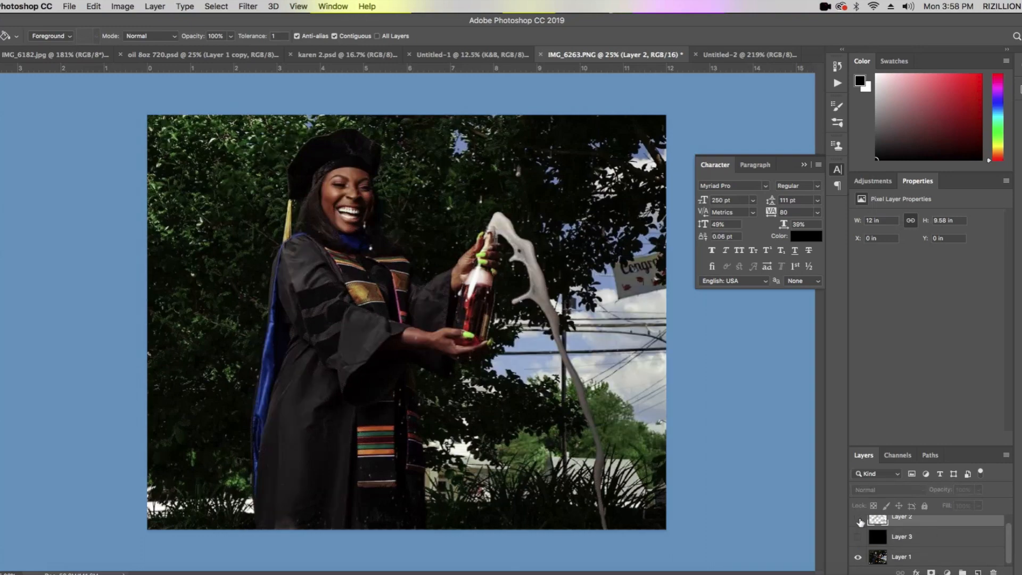
pyautogui.click(857, 518)
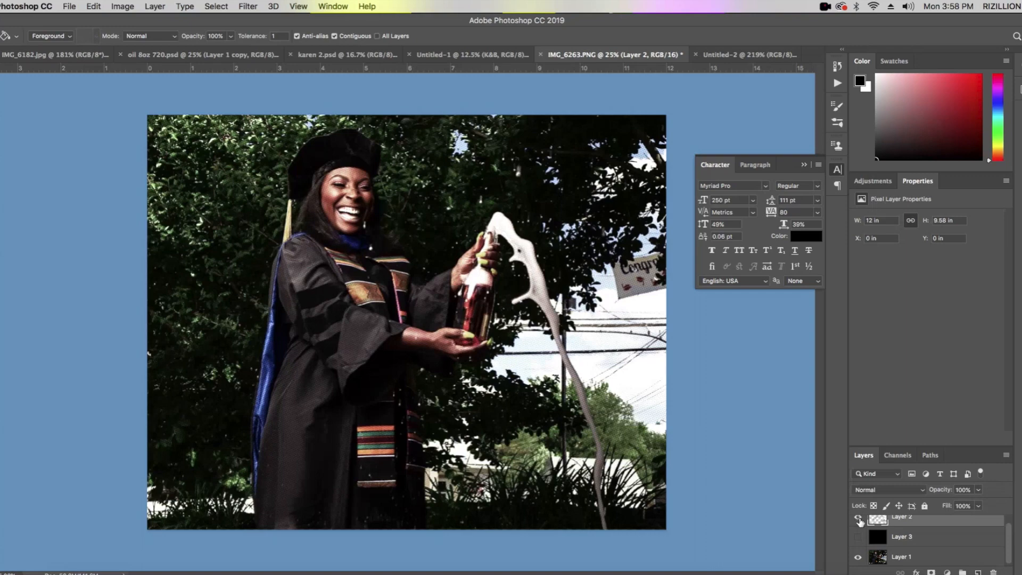
pyautogui.click(858, 518)
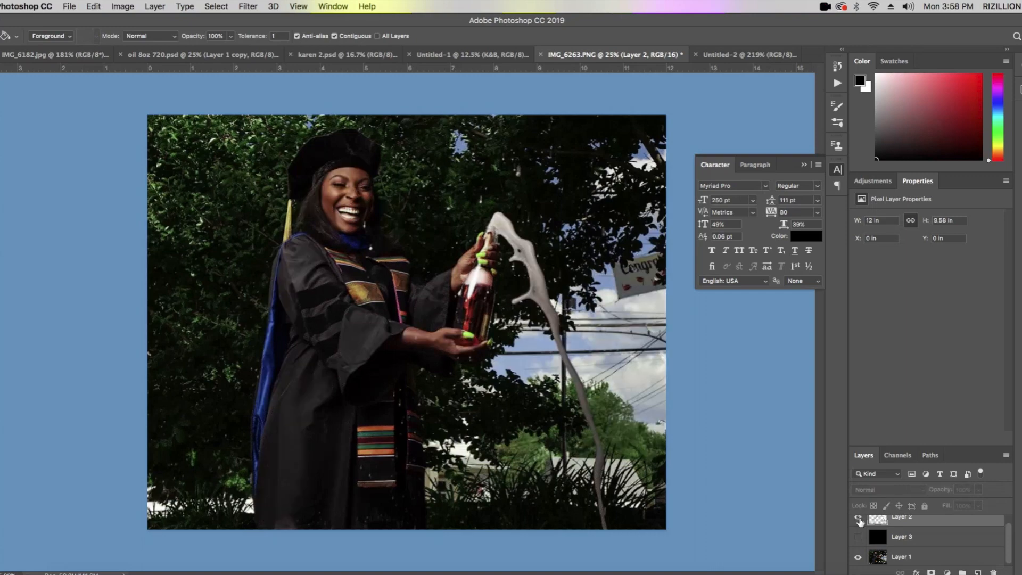
pyautogui.click(857, 518)
pyautogui.click(857, 518)
pyautogui.click(858, 518)
pyautogui.click(858, 518)
pyautogui.click(858, 519)
pyautogui.click(858, 518)
pyautogui.click(858, 519)
pyautogui.click(858, 519)
pyautogui.click(858, 518)
pyautogui.click(858, 519)
pyautogui.click(858, 518)
pyautogui.click(858, 519)
pyautogui.click(858, 519)
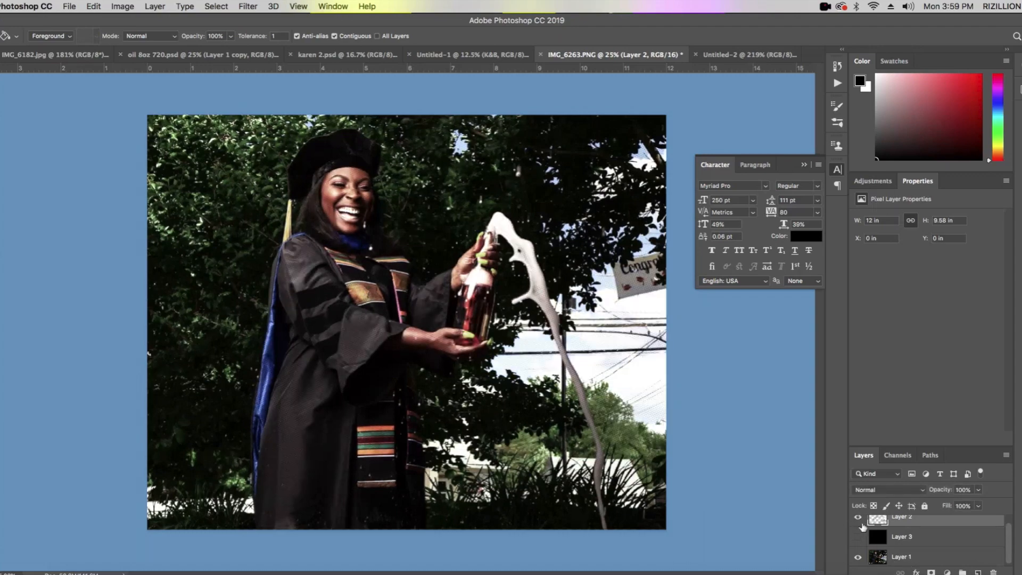
pyautogui.click(858, 557)
pyautogui.scroll(1, 913, 550)
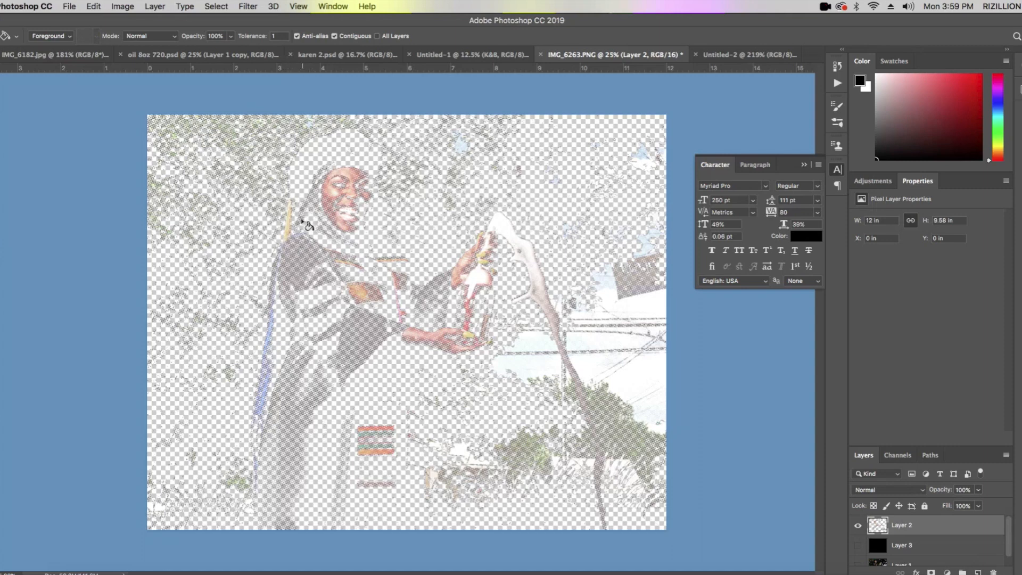
# - Save a copy of the transparent halftone as a PNG named doctor on the CARD PHOTOS drive
pyautogui.click(69, 6)
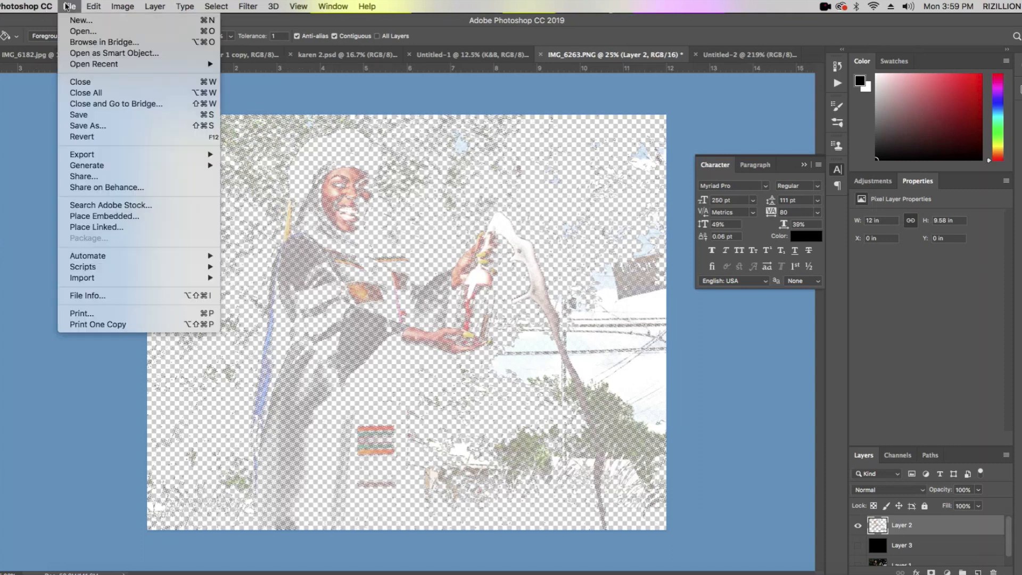
pyautogui.click(119, 126)
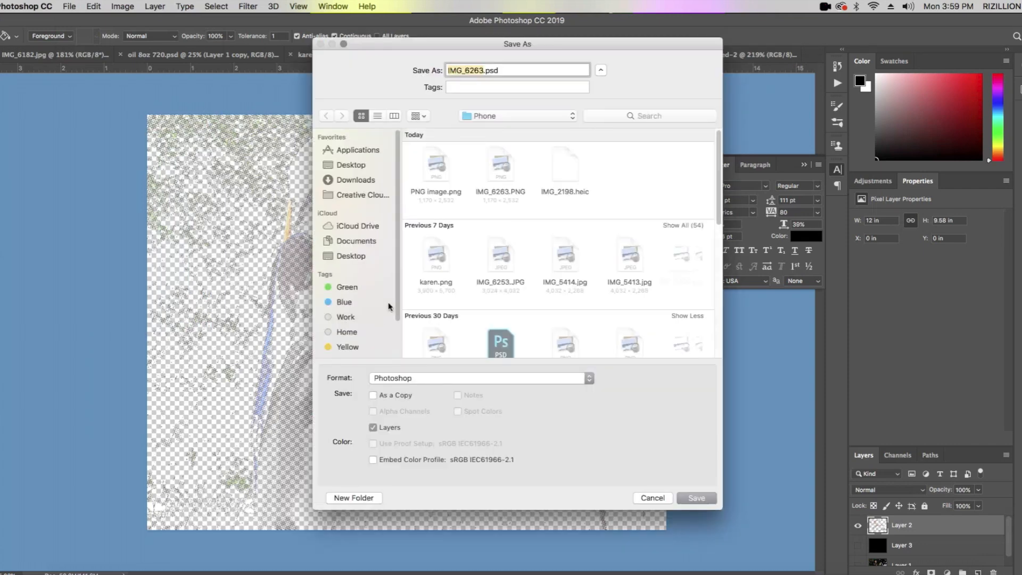
pyautogui.click(358, 228)
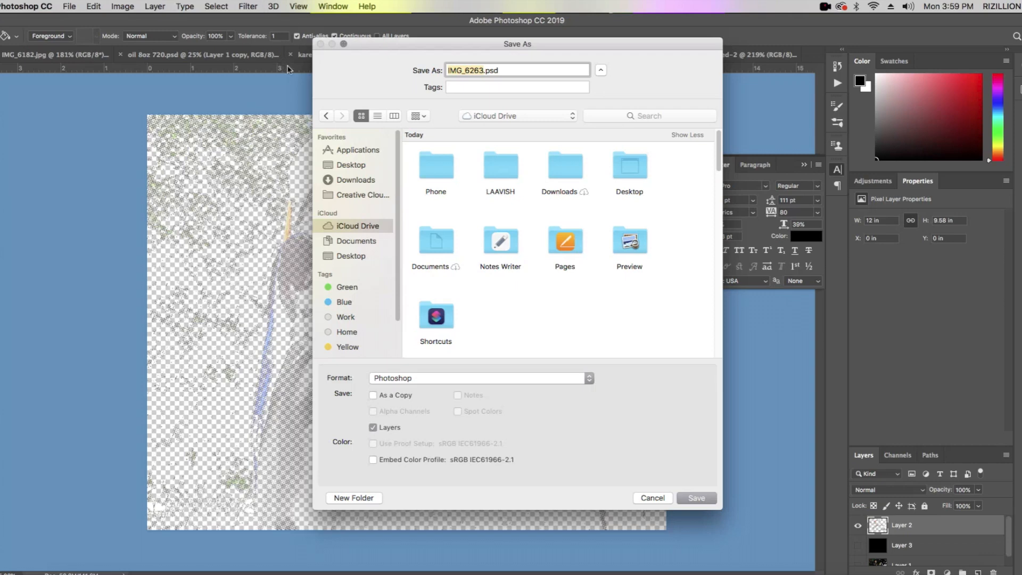
pyautogui.click(354, 287)
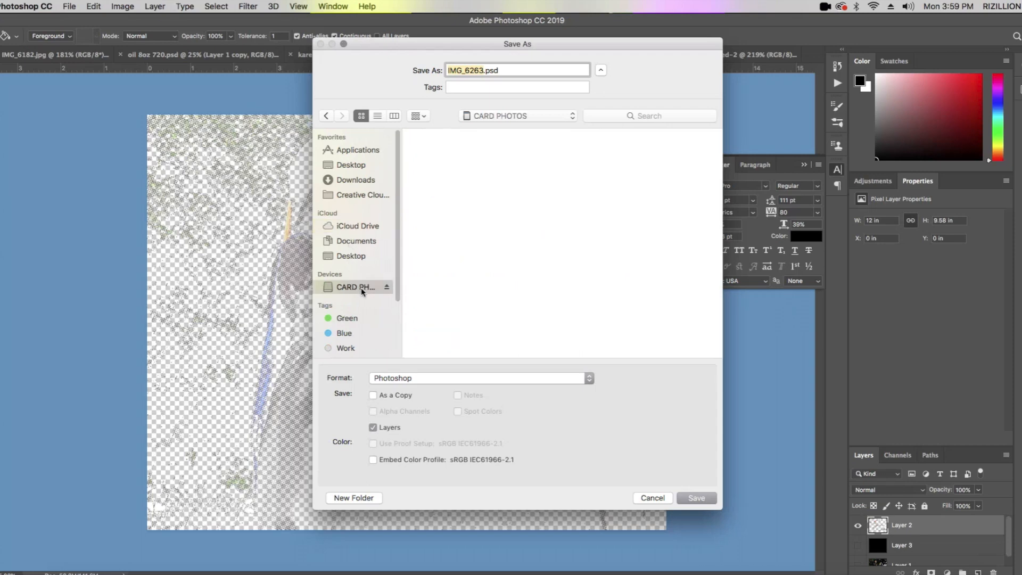
pyautogui.write('doctor')
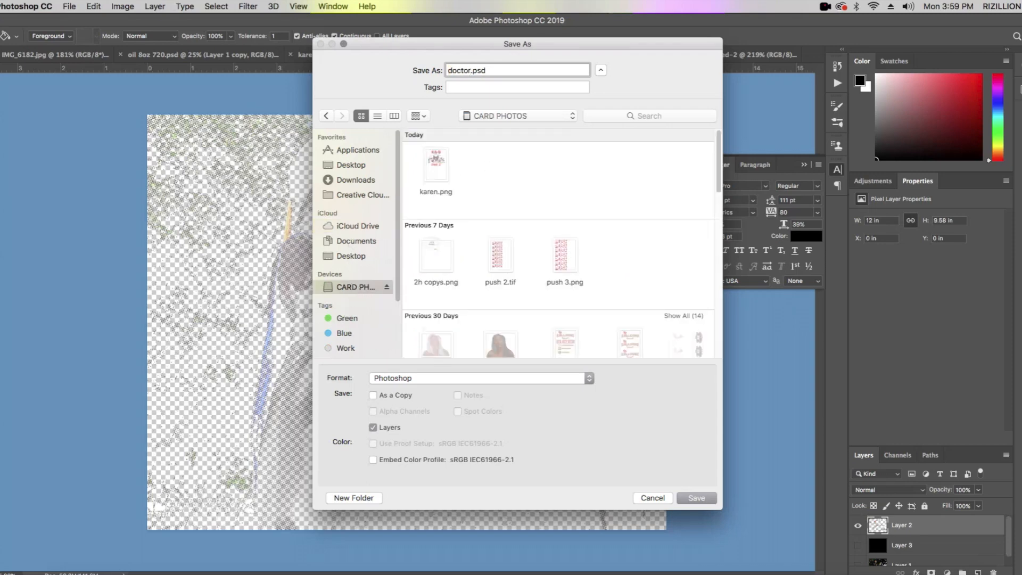
pyautogui.click(481, 378)
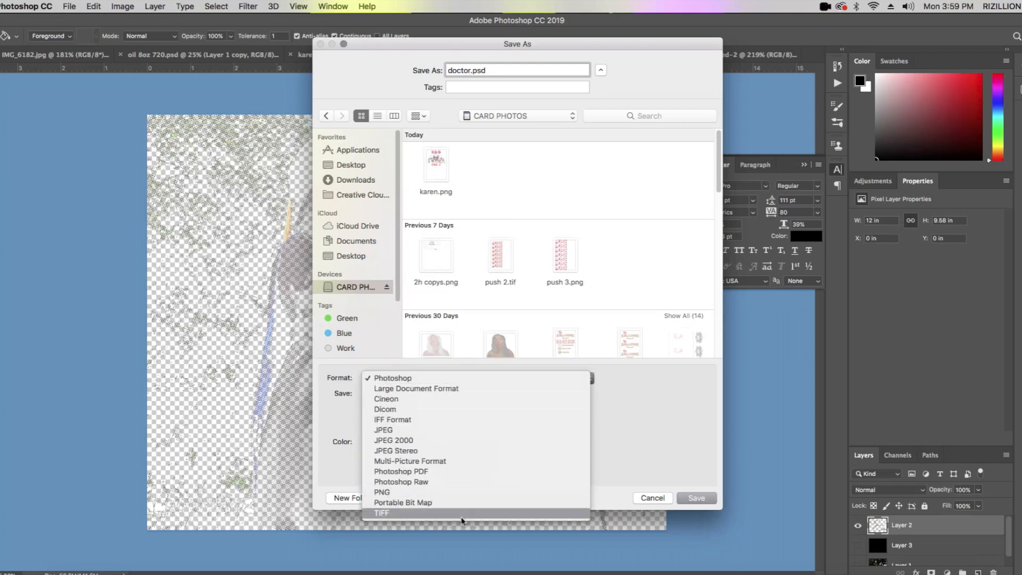
pyautogui.click(463, 492)
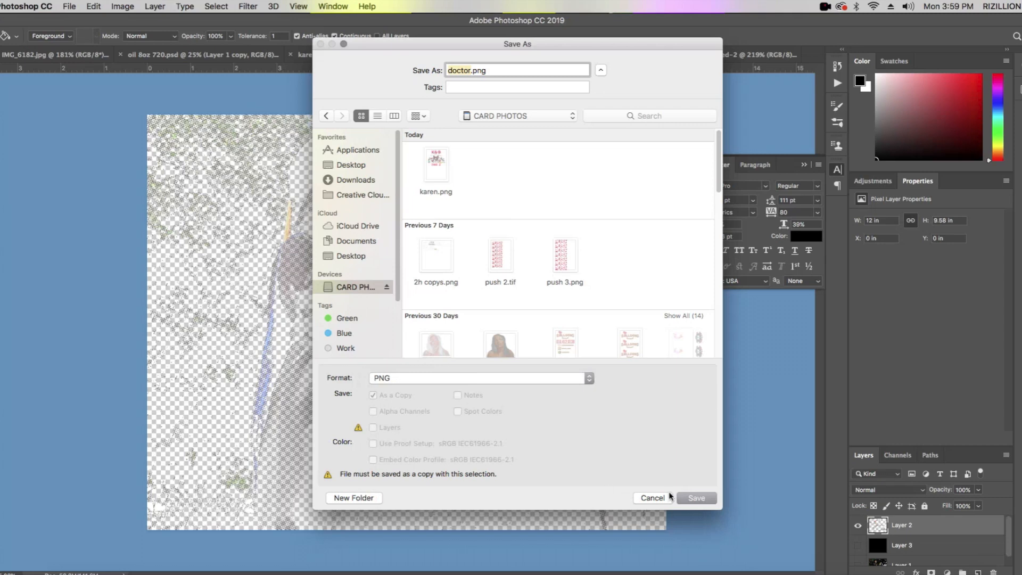
pyautogui.click(698, 498)
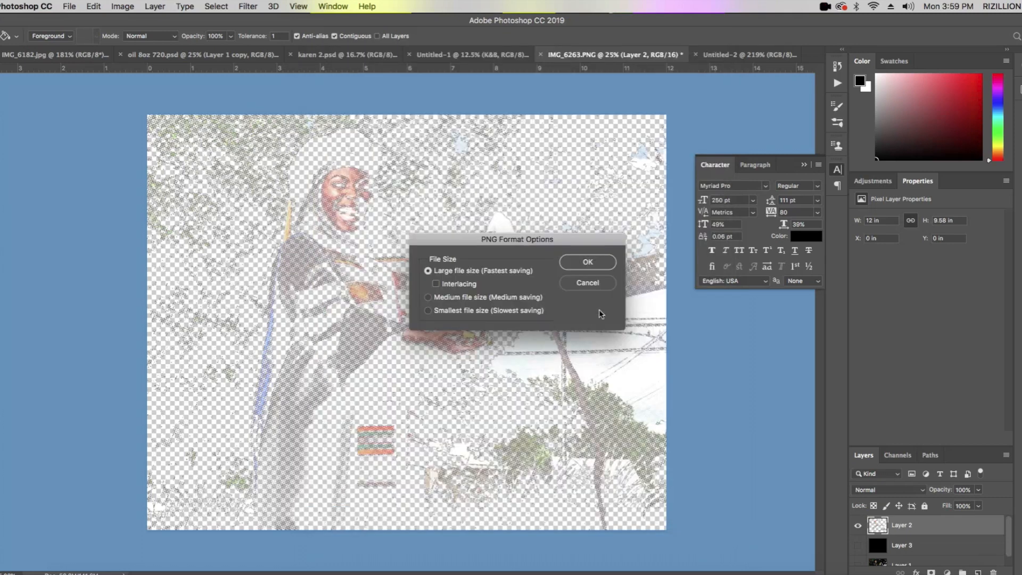